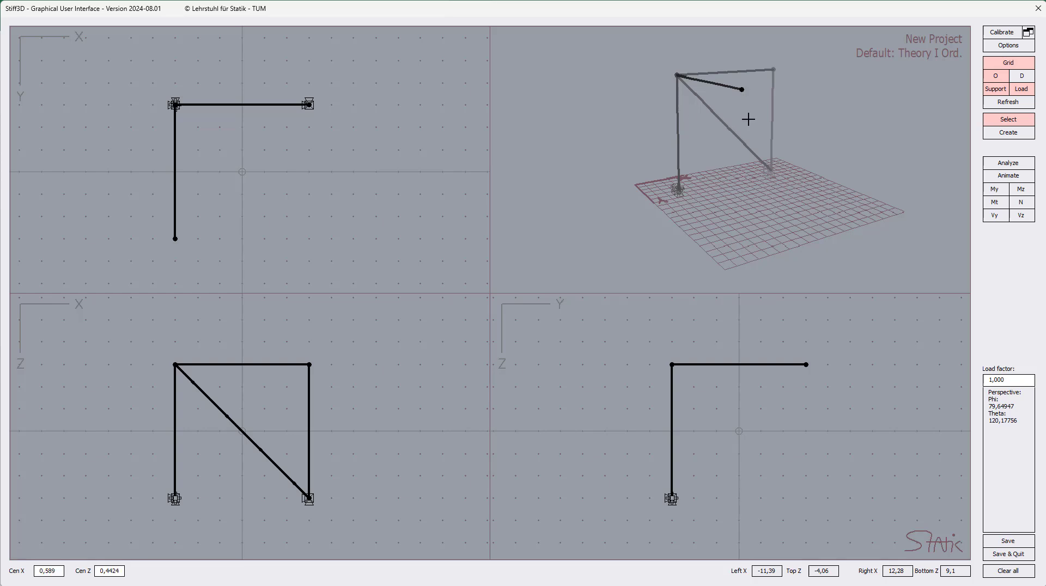
In Create mode with the Node tool, open the context settings of the top beam (element 1) and show its element coordinate system.
{"action": "left_click", "coordinate": [1014, 137]}
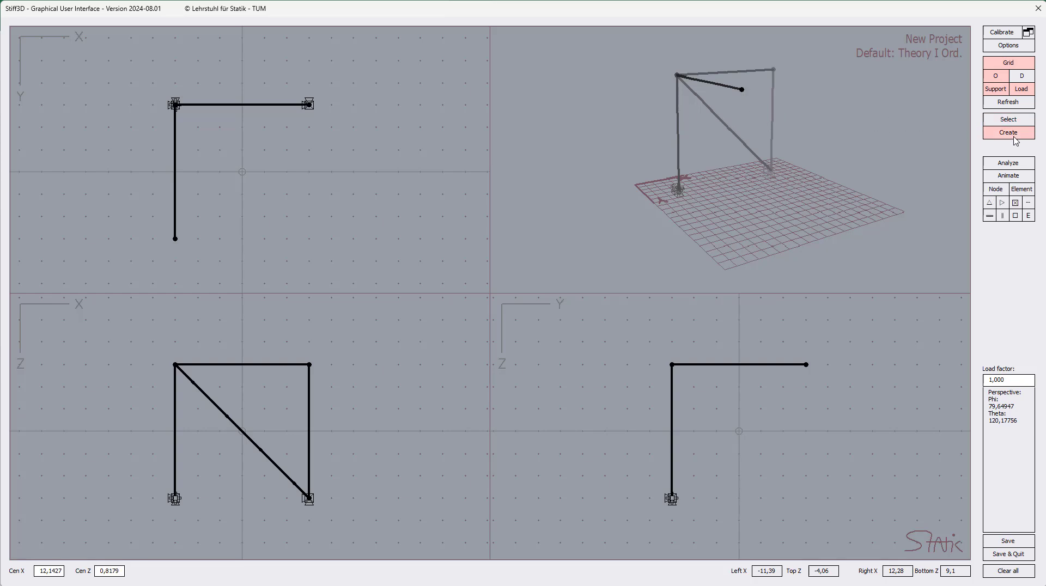
{"action": "left_click", "coordinate": [1000, 191]}
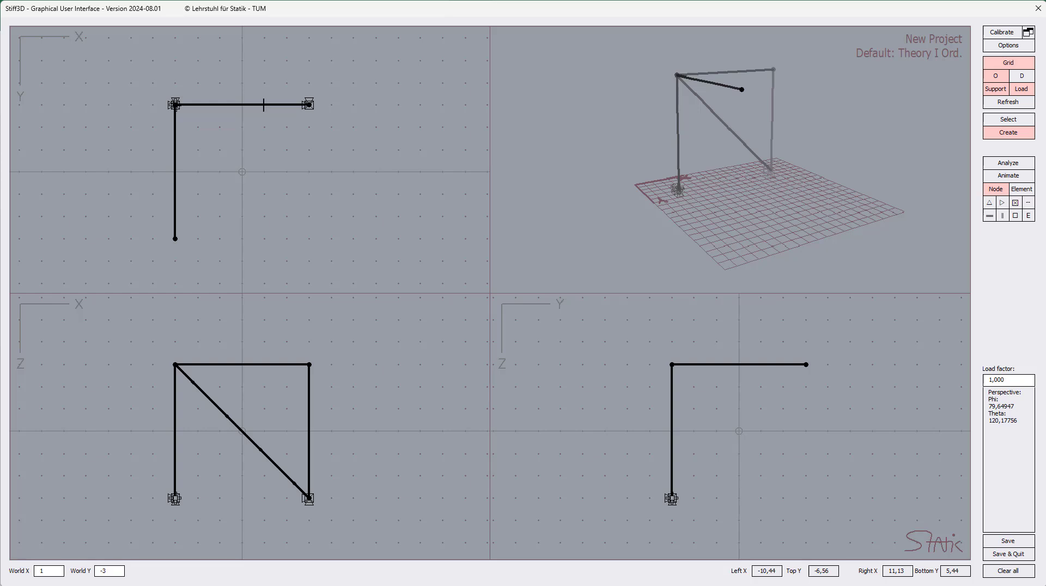
{"action": "left_click", "coordinate": [264, 104]}
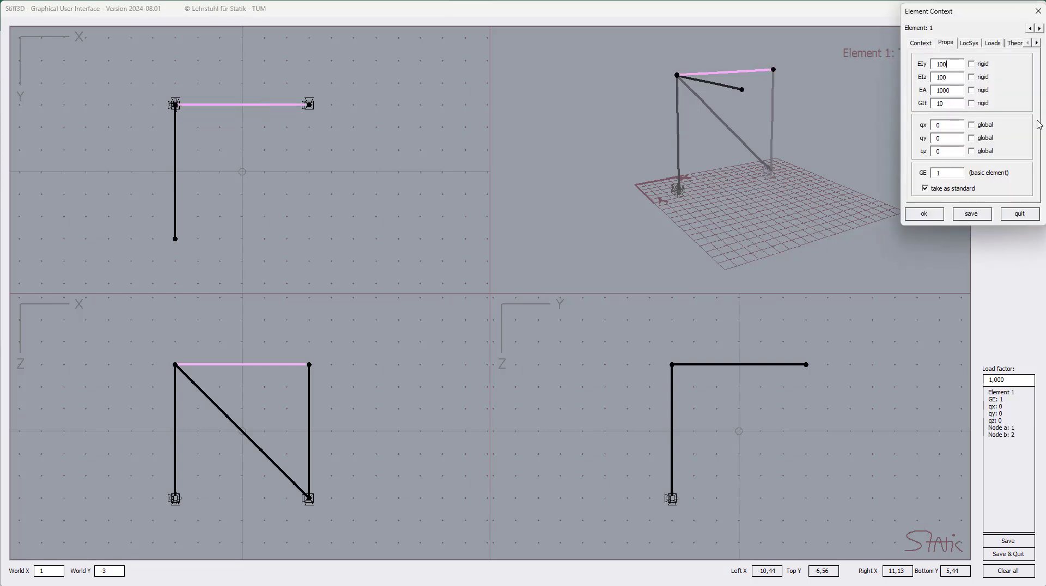
{"action": "left_click_drag", "start_coordinate": [988, 17], "coordinate": [486, 98]}
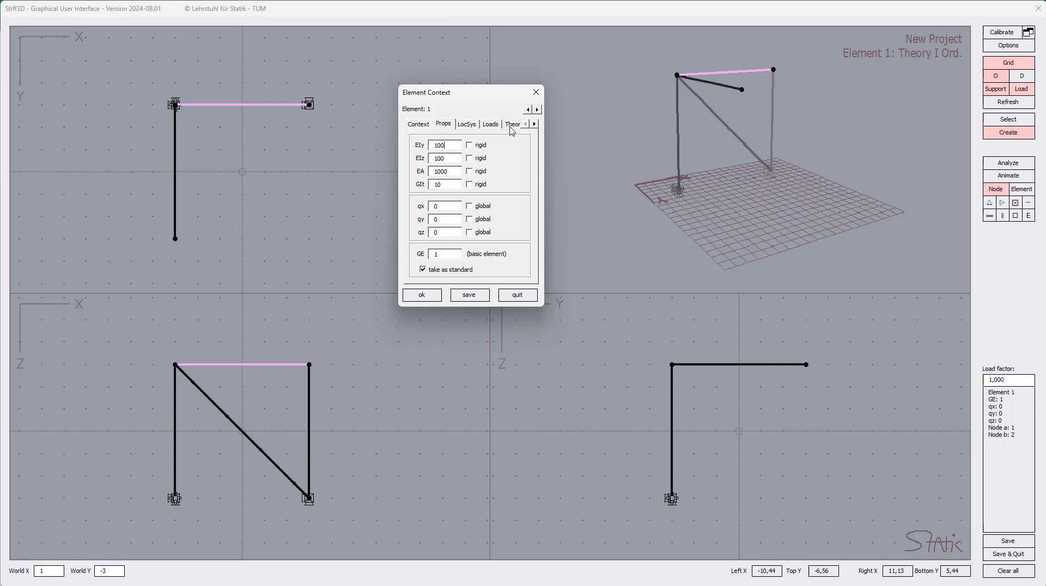
{"action": "left_click", "coordinate": [422, 128]}
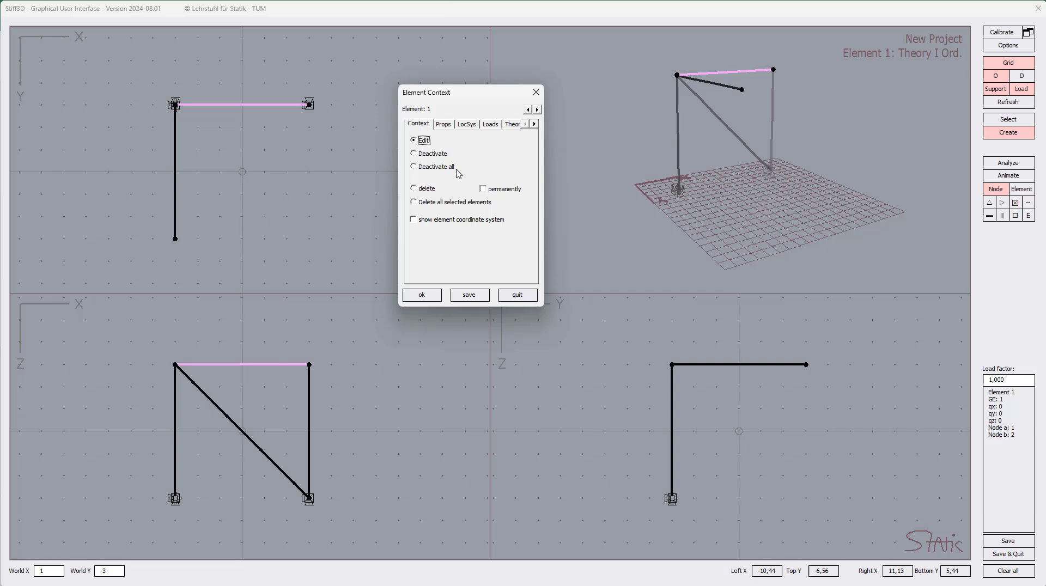
{"action": "left_click", "coordinate": [424, 221]}
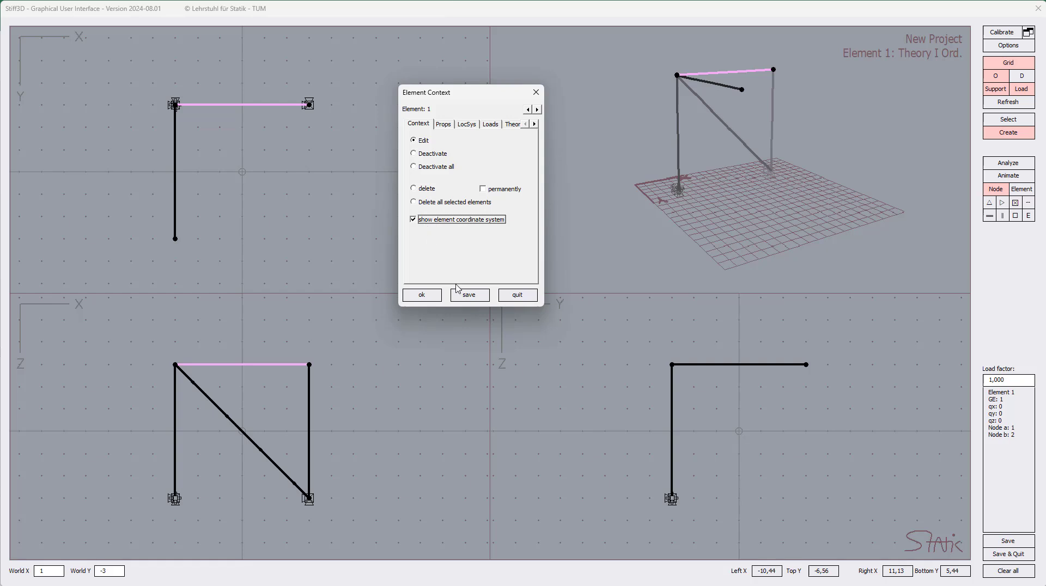
{"action": "left_click", "coordinate": [468, 296]}
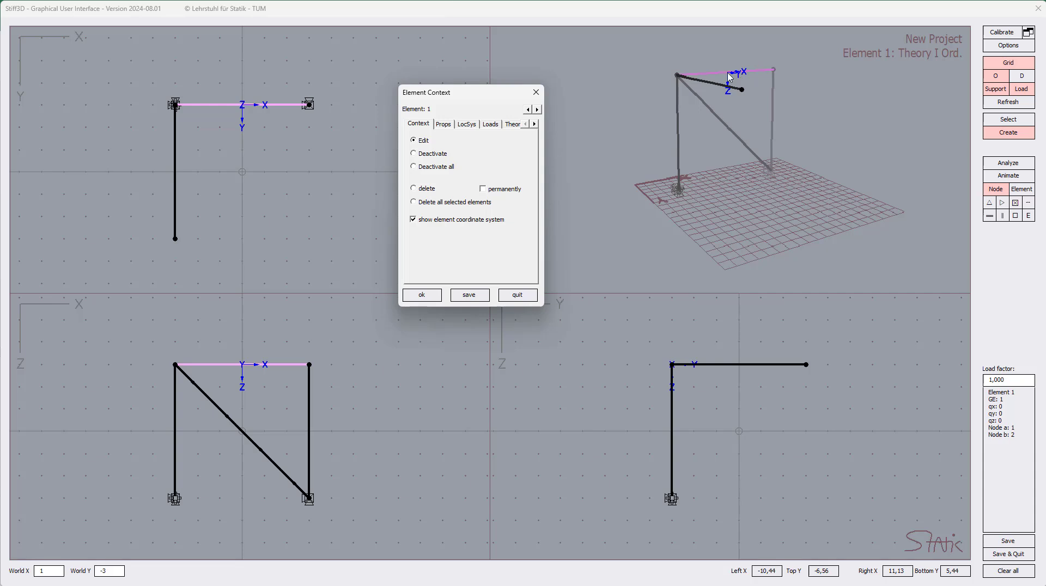
Examine the stiffness properties of elements 1 and 2 and the local coordinate system angles of elements 1 to 3.
{"action": "left_click", "coordinate": [447, 127]}
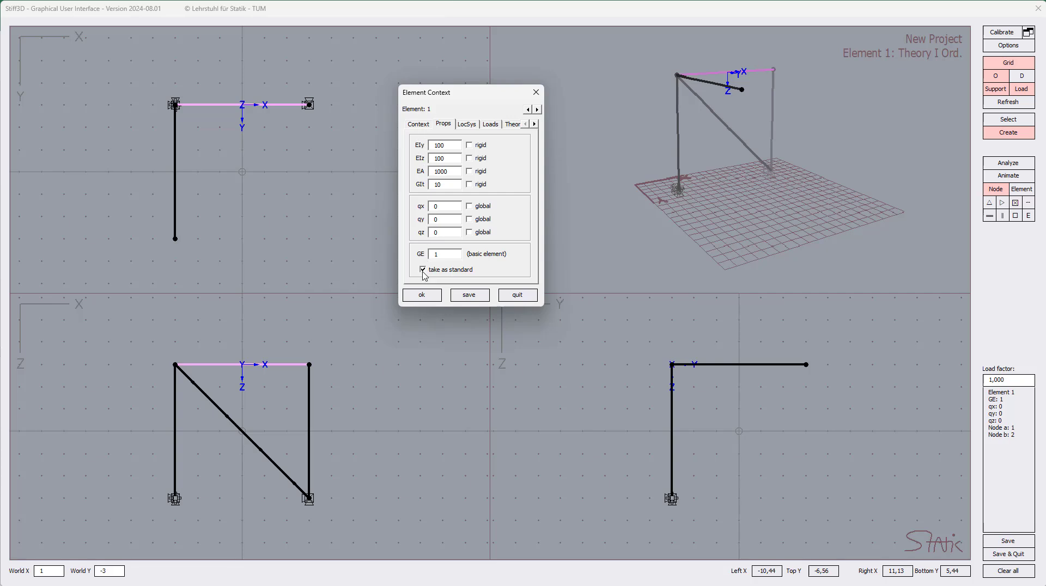
{"action": "left_click", "coordinate": [537, 110]}
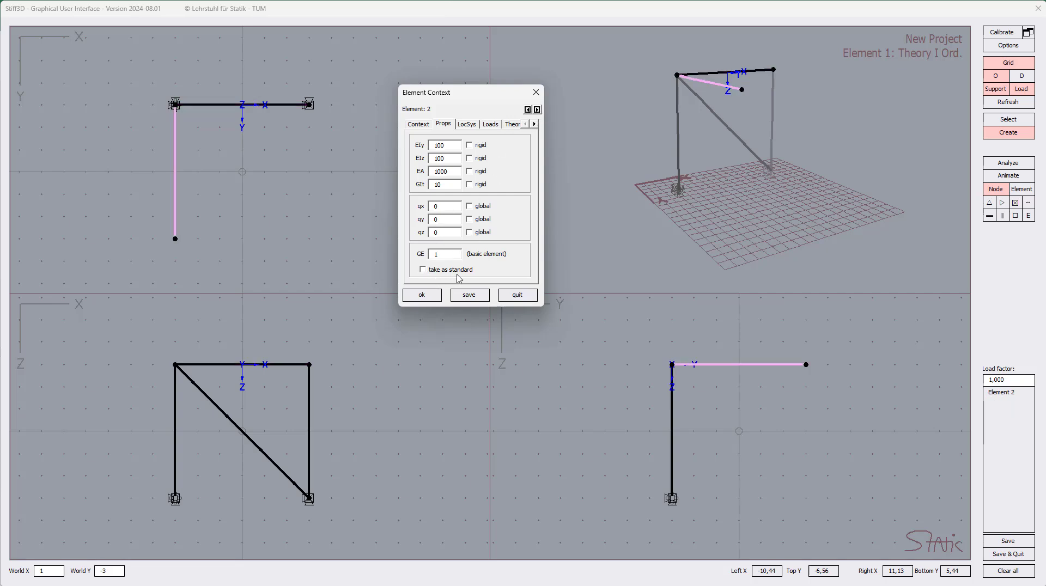
{"action": "left_click", "coordinate": [527, 110]}
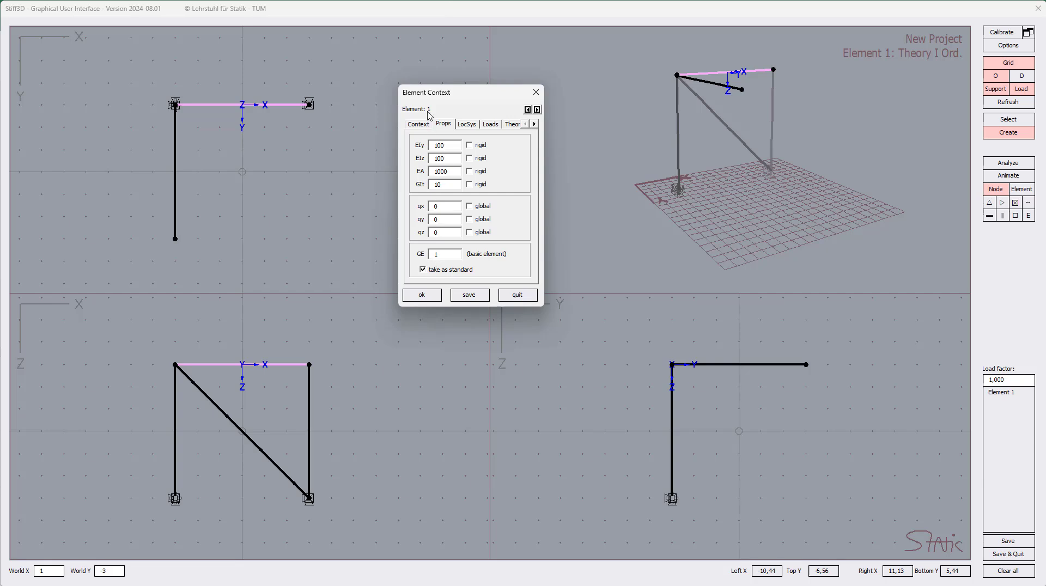
{"action": "left_click", "coordinate": [470, 126]}
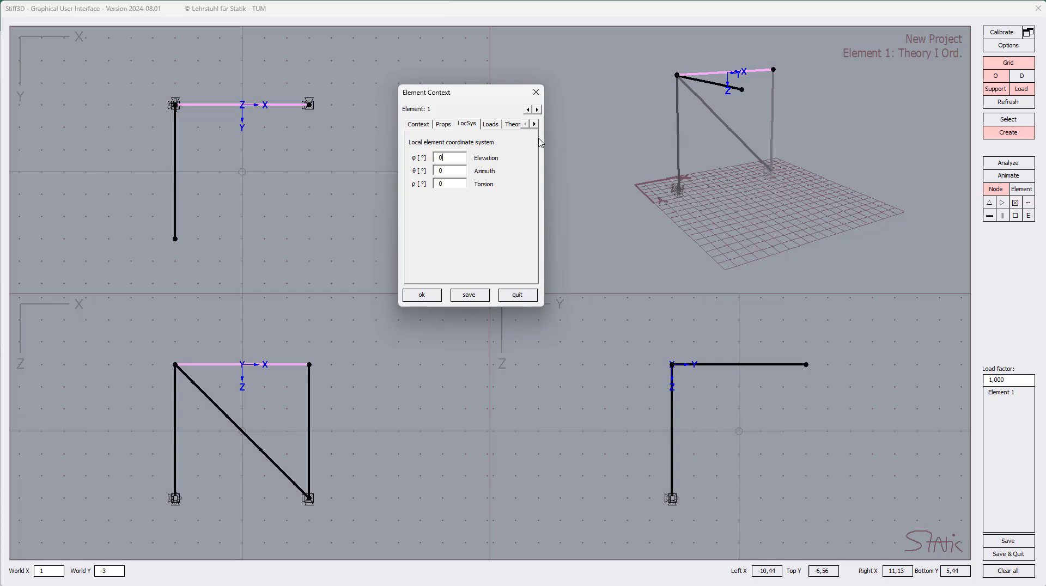
{"action": "left_click", "coordinate": [536, 110]}
{"action": "left_click", "coordinate": [537, 109]}
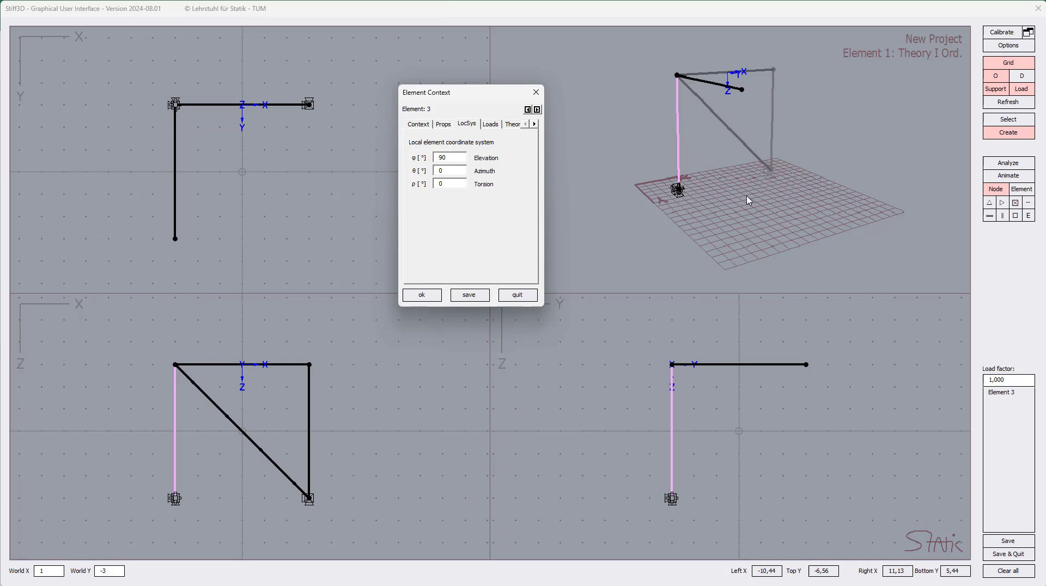
{"action": "left_click", "coordinate": [528, 109]}
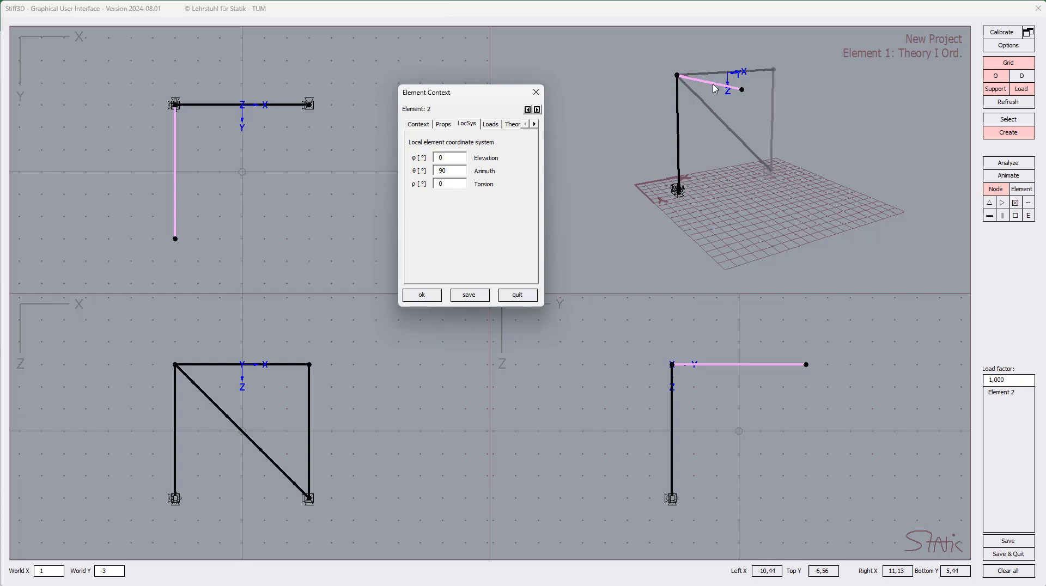
{"action": "left_click", "coordinate": [527, 109]}
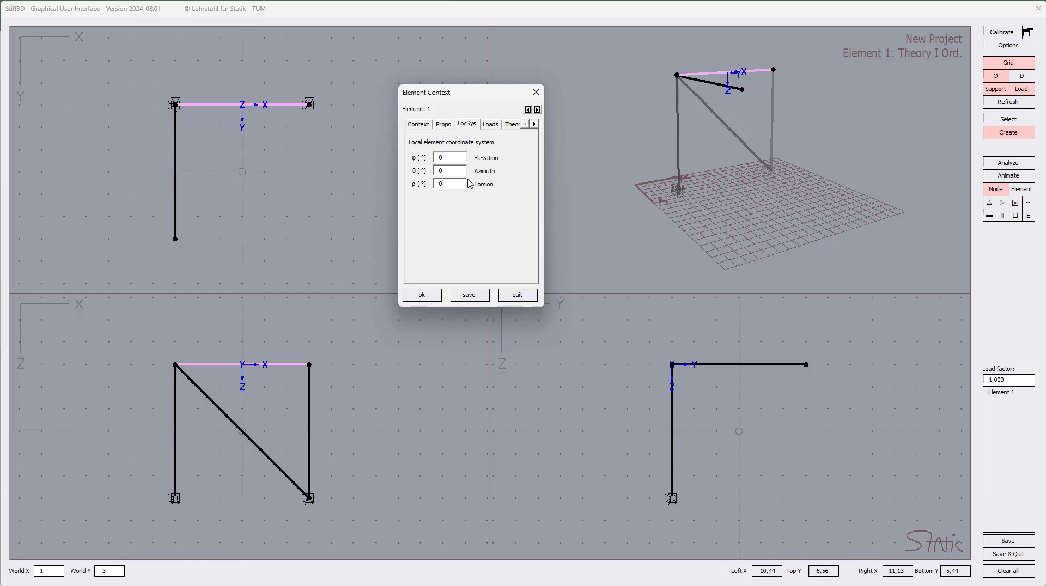
Set the torsion angle of element 1's local coordinate system to 30°.
{"action": "left_click_drag", "start_coordinate": [459, 185], "coordinate": [434, 191]}
{"action": "type", "text": "30"}
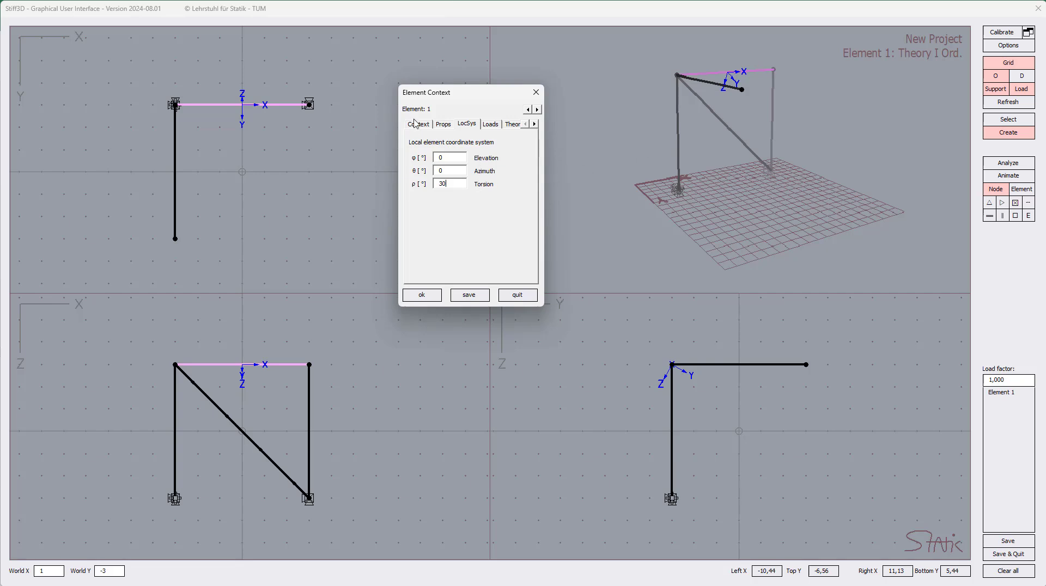
{"action": "left_click", "coordinate": [446, 126]}
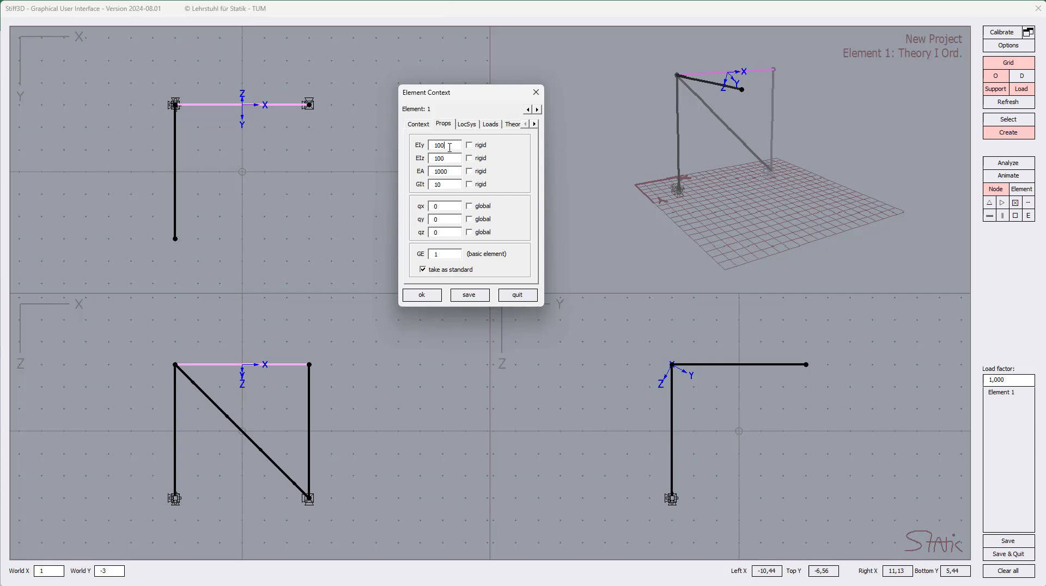
{"action": "left_click", "coordinate": [470, 125]}
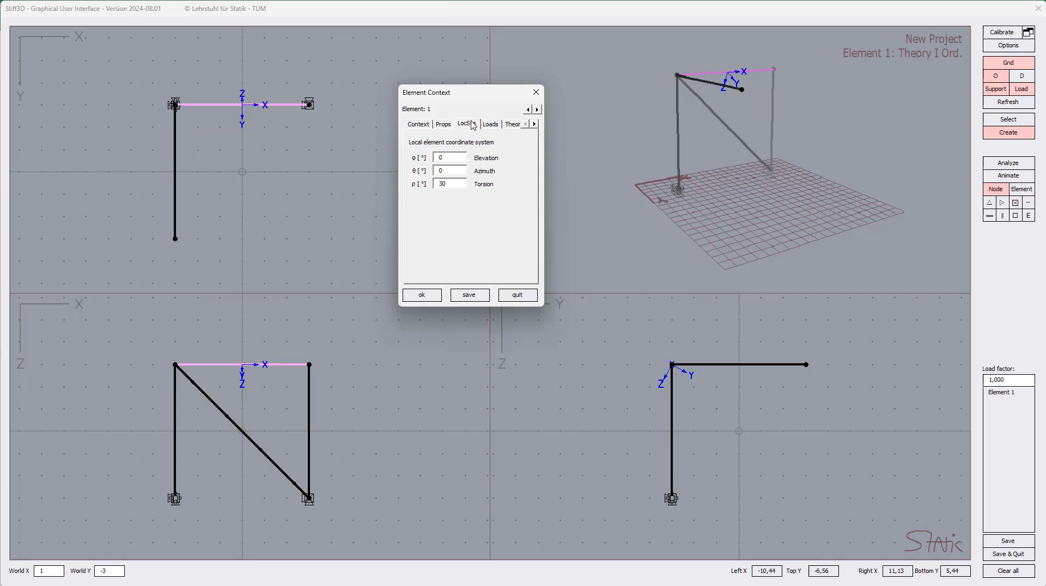
Apply a self weight load of 1 to element 1.
{"action": "left_click", "coordinate": [490, 127]}
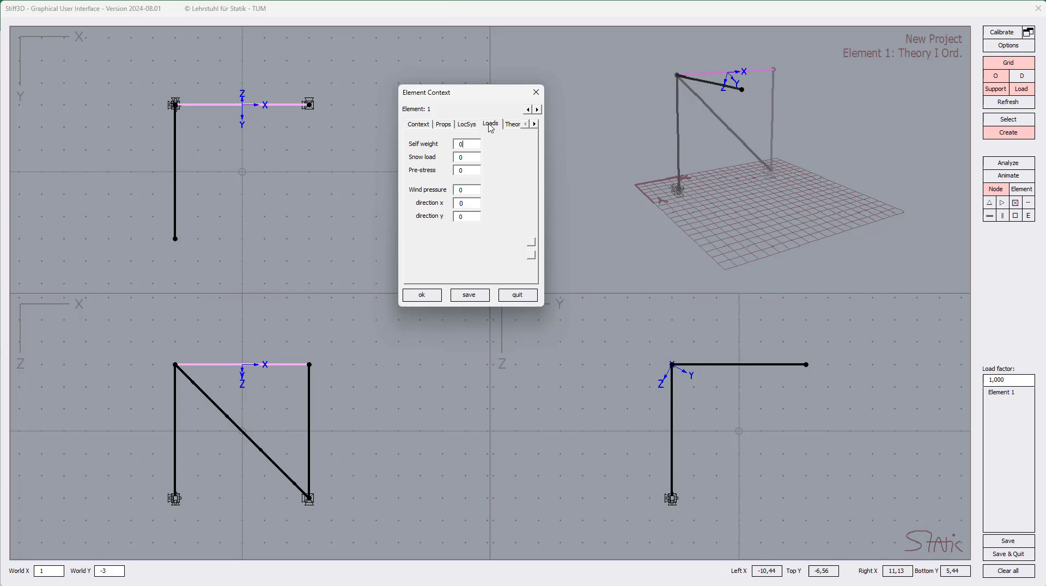
{"action": "left_click", "coordinate": [463, 145]}
{"action": "type", "text": "1"}
{"action": "left_click", "coordinate": [475, 292]}
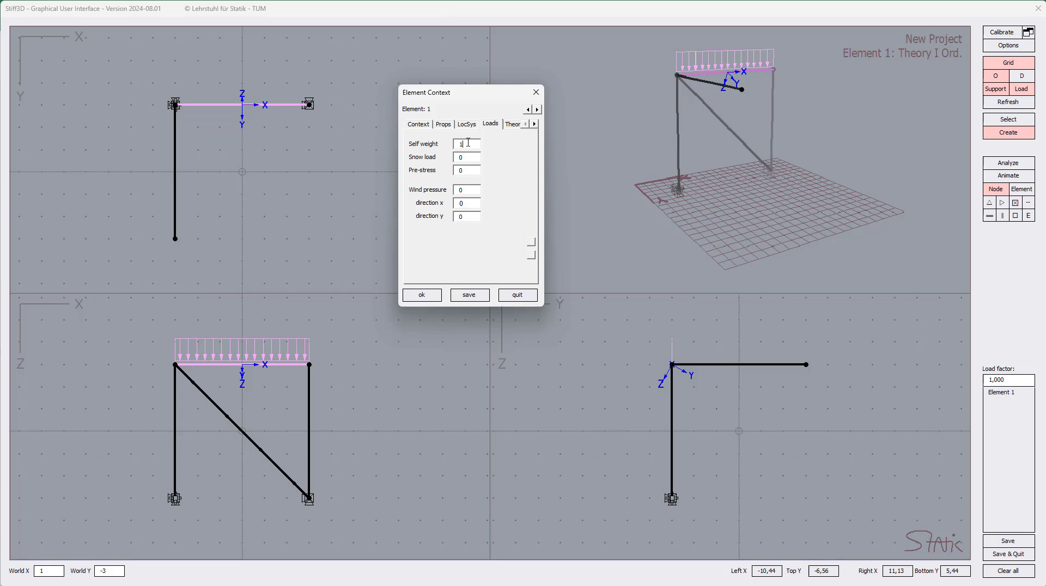
Reset element 1's self weight to 0, apply a snow load of 1 instead and close its settings.
{"action": "type", "text": "0"}
{"action": "type", "text": "1"}
{"action": "left_click", "coordinate": [484, 295]}
{"action": "left_click", "coordinate": [423, 298]}
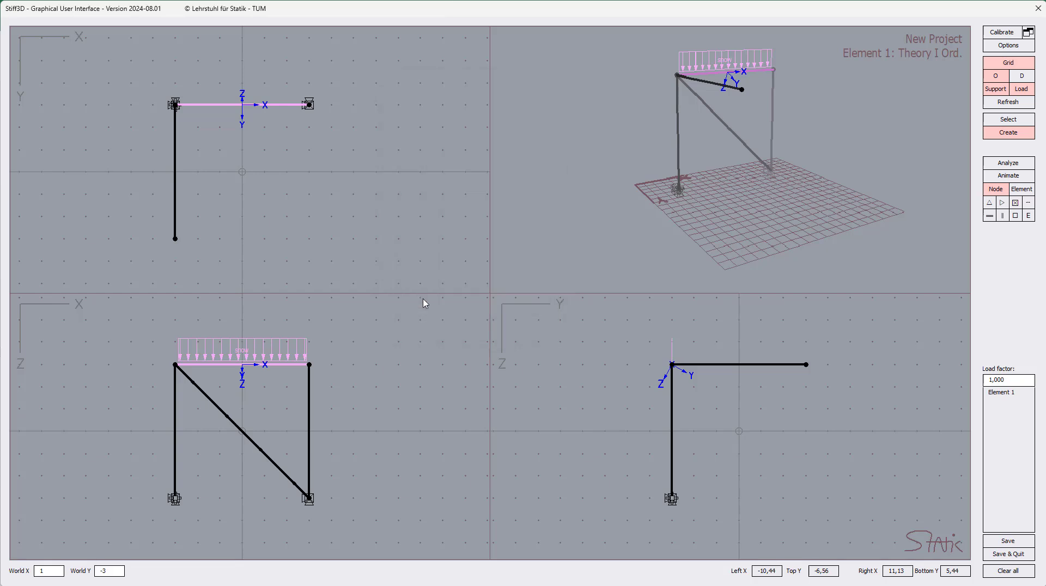
Maximize the XZ view, reset element 1's snow load to 0 and close its settings.
{"action": "right_click", "coordinate": [401, 377]}
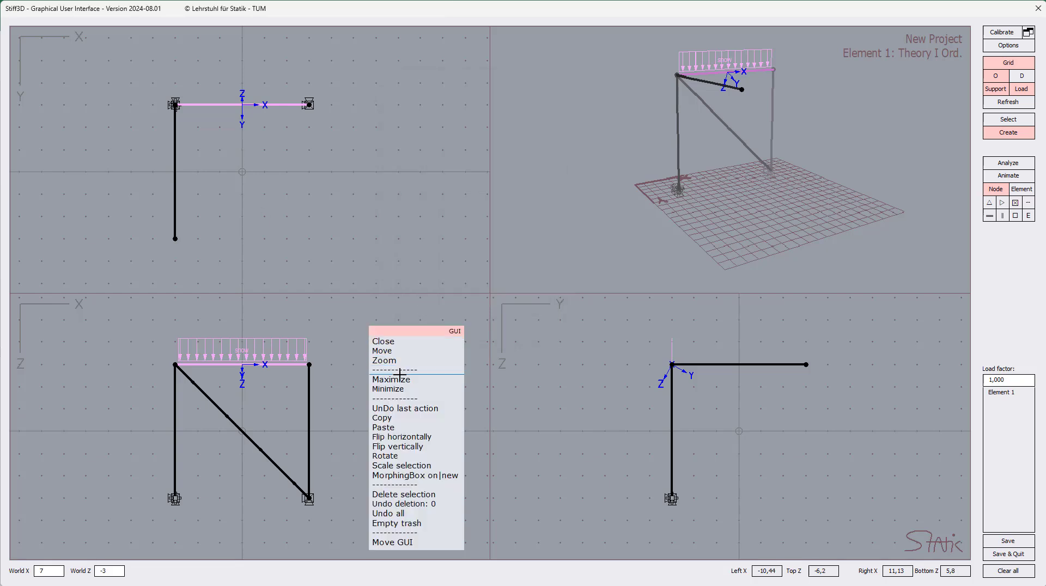
{"action": "left_click", "coordinate": [401, 374]}
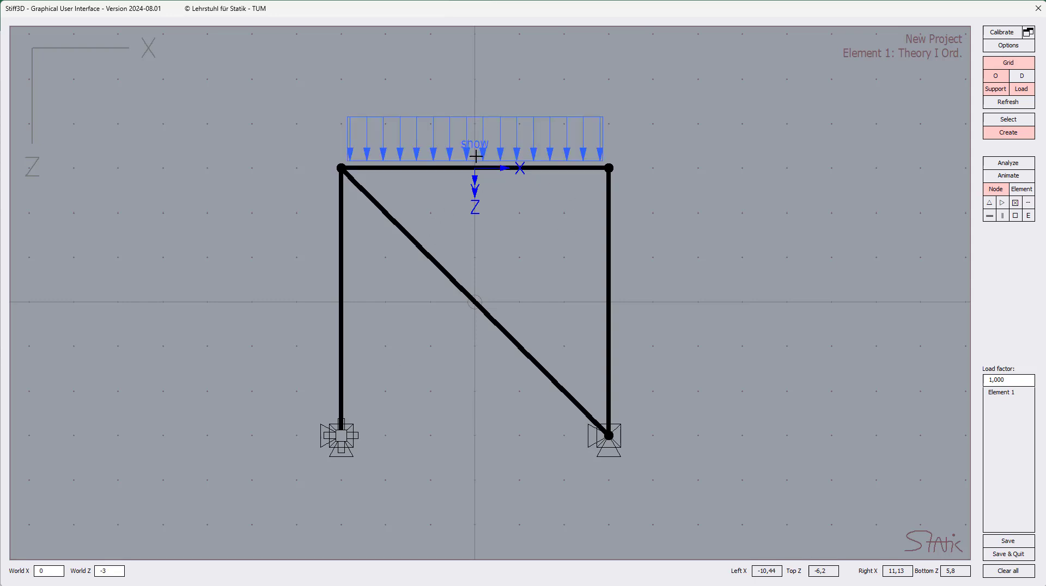
{"action": "right_click", "coordinate": [451, 168]}
{"action": "left_click_drag", "start_coordinate": [460, 98], "coordinate": [789, 98]}
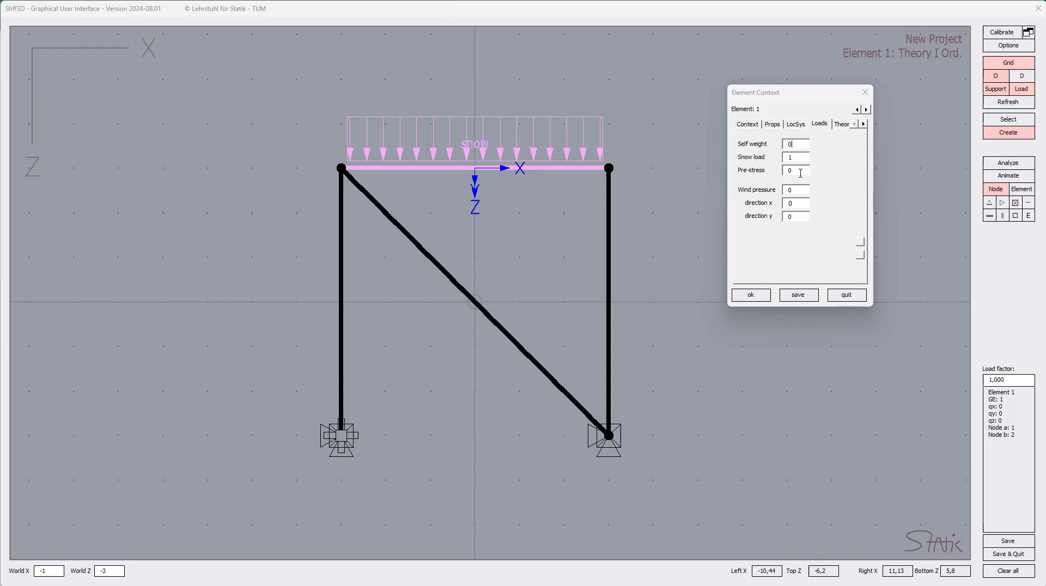
{"action": "key", "text": "ctrl+a"}
{"action": "key", "text": "ctrl+a"}
{"action": "key", "text": "ctrl+a"}
{"action": "type", "text": "0"}
{"action": "left_click", "coordinate": [798, 295]}
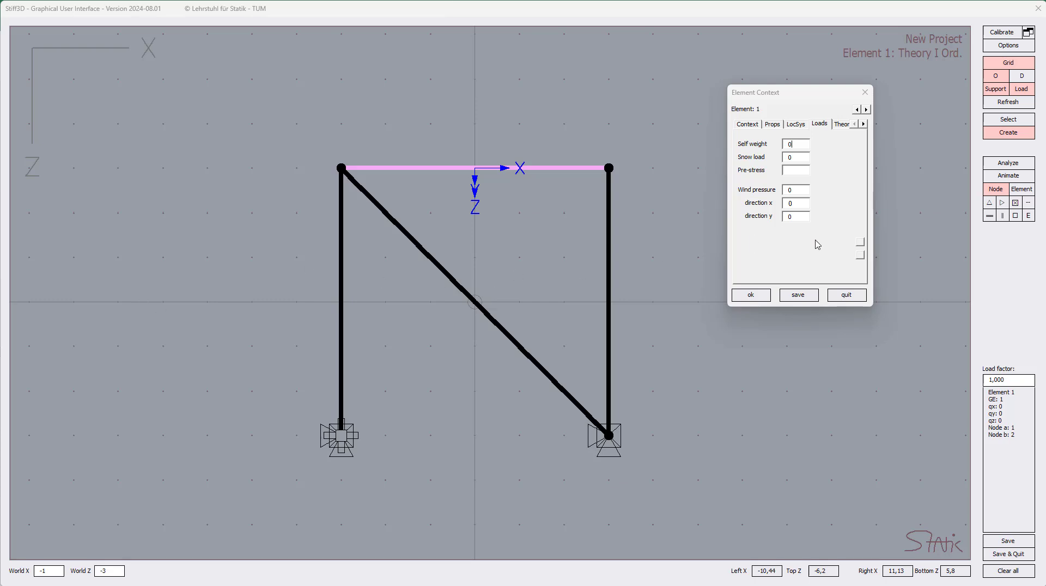
{"action": "left_click", "coordinate": [864, 93]}
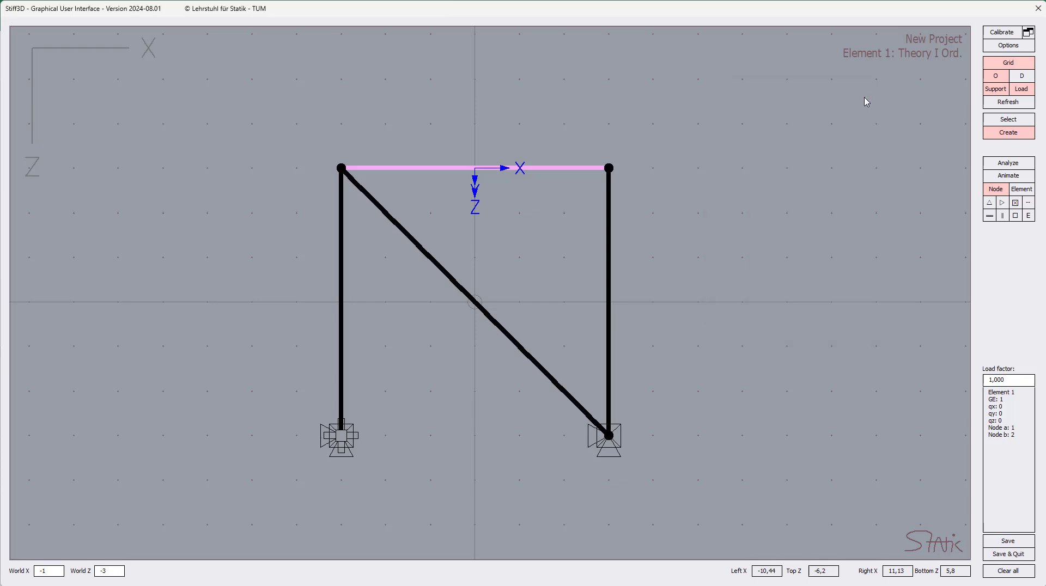
Restore the four-view layout and apply wind pressure 1 with direction x 1 and direction y 1 to the selected top beam and left column.
{"action": "right_click", "coordinate": [689, 134]}
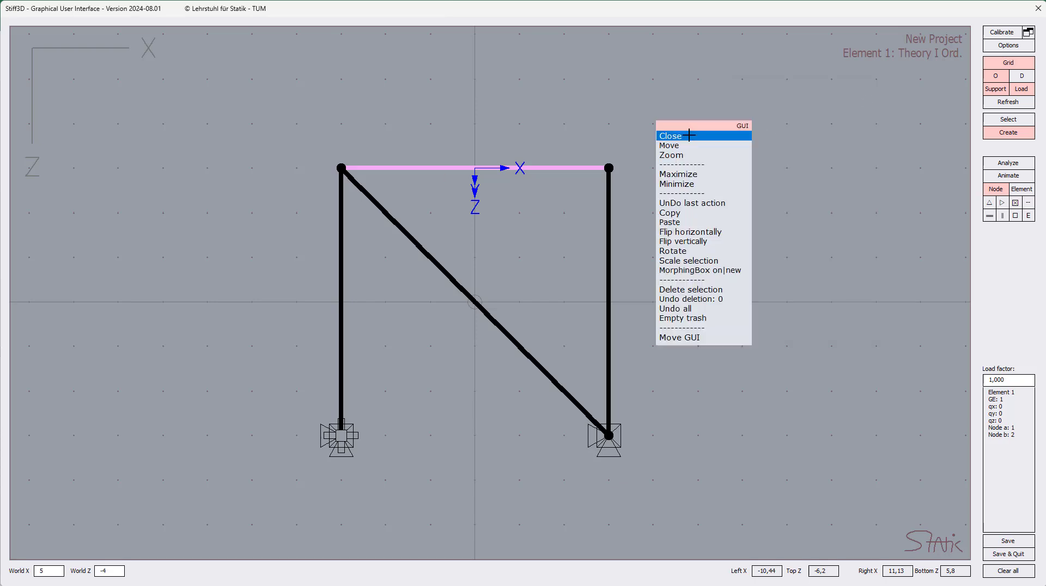
{"action": "left_click", "coordinate": [700, 186]}
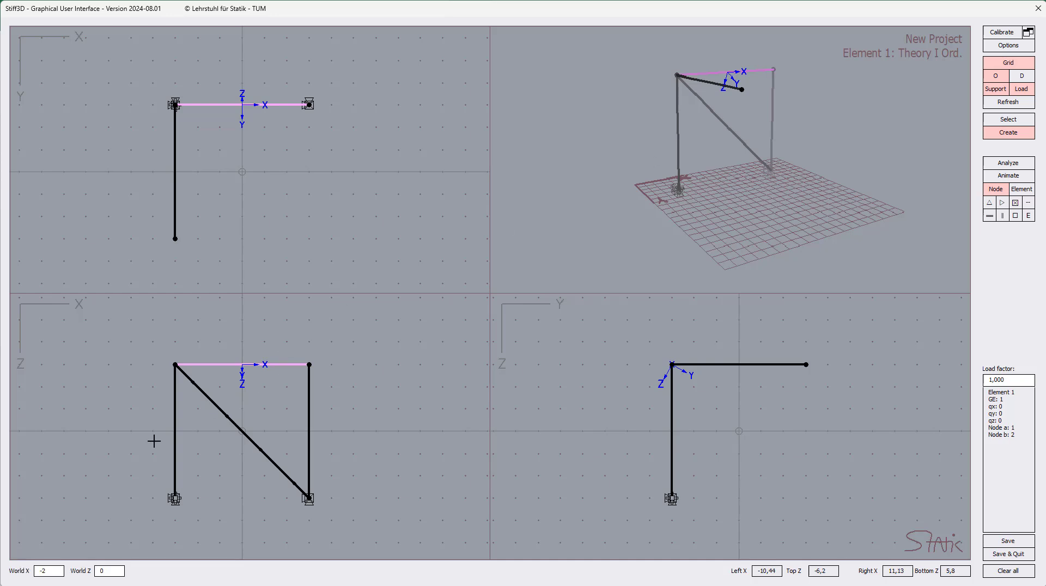
{"action": "right_click", "coordinate": [173, 410]}
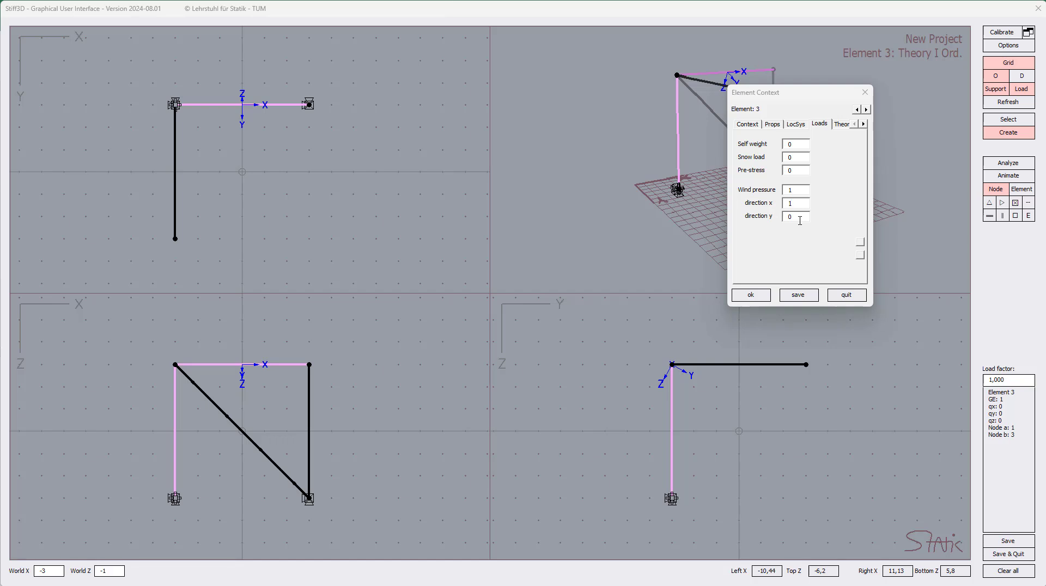
{"action": "type", "text": "1"}
{"action": "left_click", "coordinate": [768, 298]}
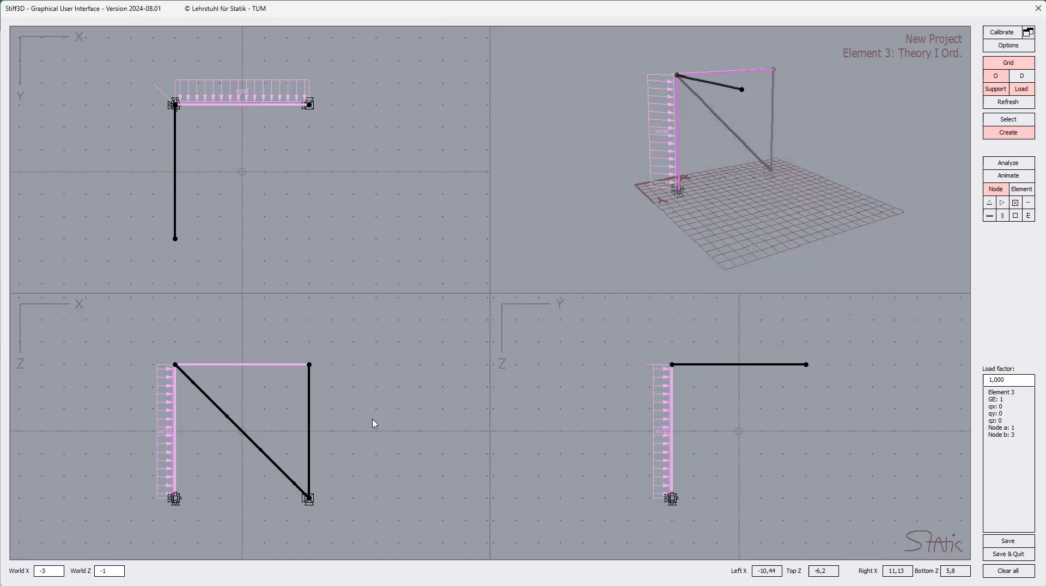
{"action": "left_click", "coordinate": [439, 381]}
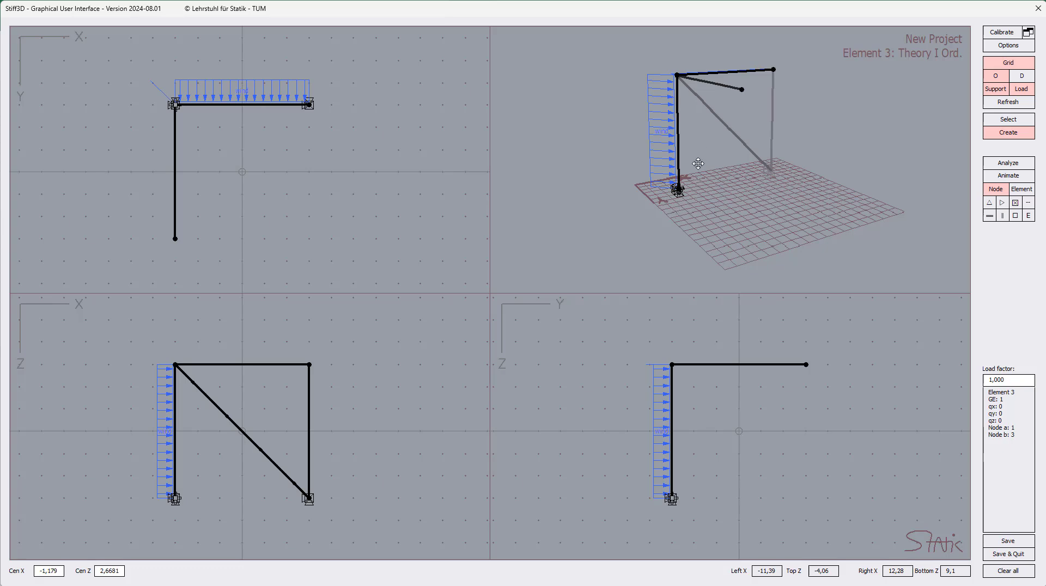
Examine the wind loads on the top beam and left column from several viewing angles in the perspective view.
{"action": "left_click_drag", "start_coordinate": [673, 173], "coordinate": [674, 229]}
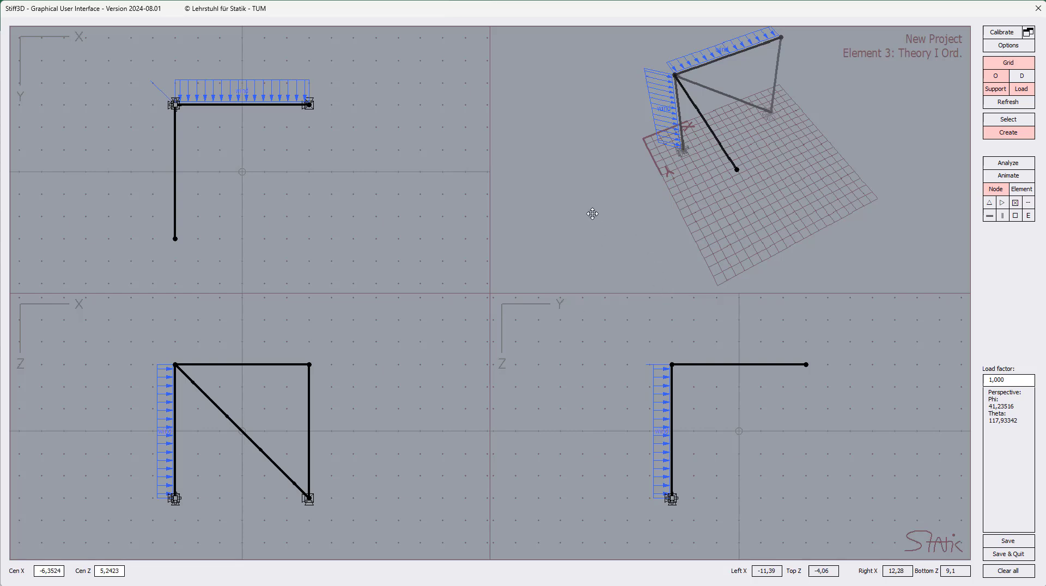
{"action": "left_click_drag", "start_coordinate": [590, 215], "coordinate": [604, 373]}
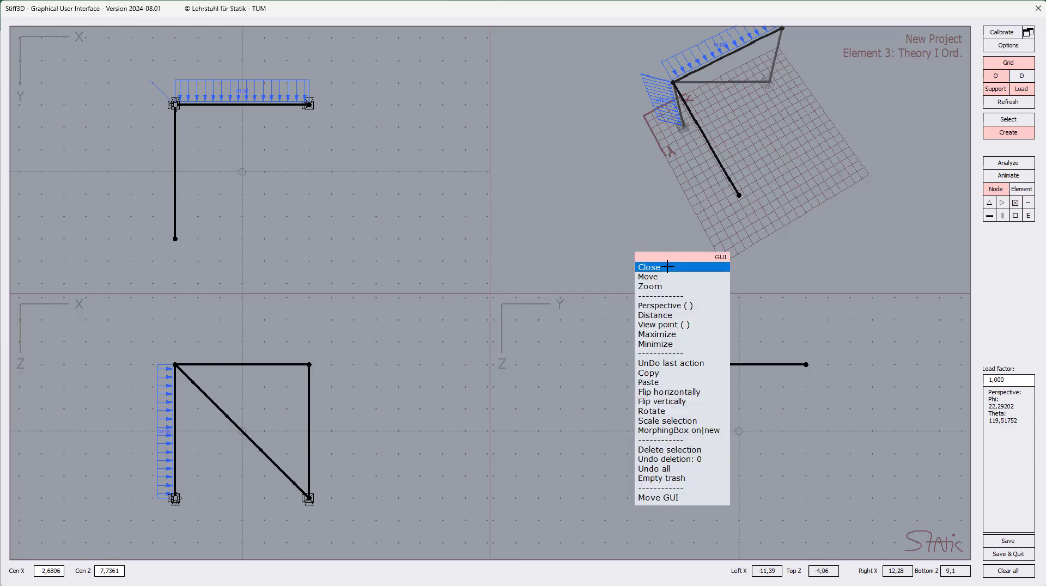
{"action": "right_click", "coordinate": [667, 262]}
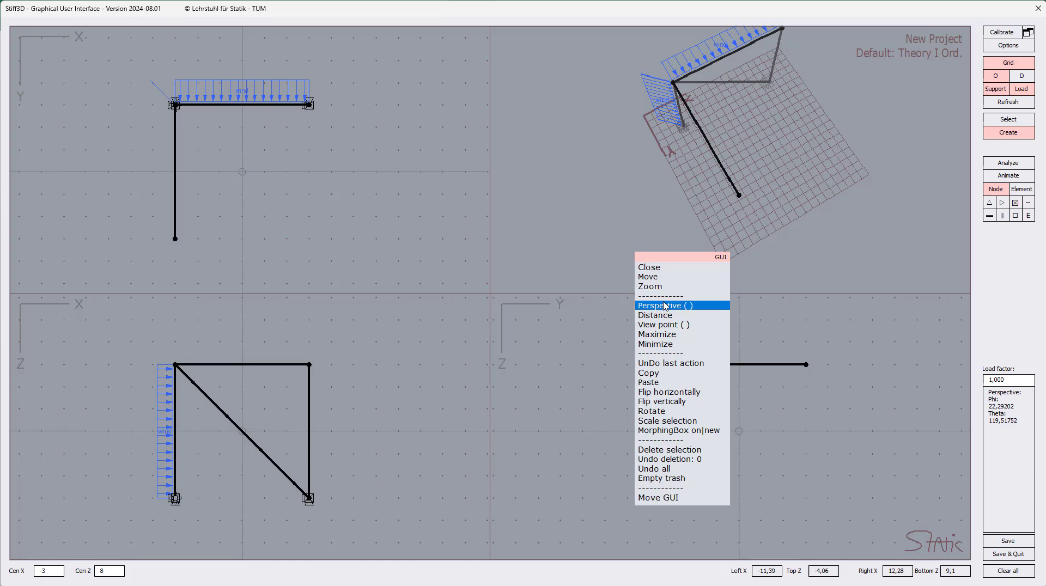
{"action": "left_click", "coordinate": [652, 267]}
{"action": "right_click", "coordinate": [658, 234]}
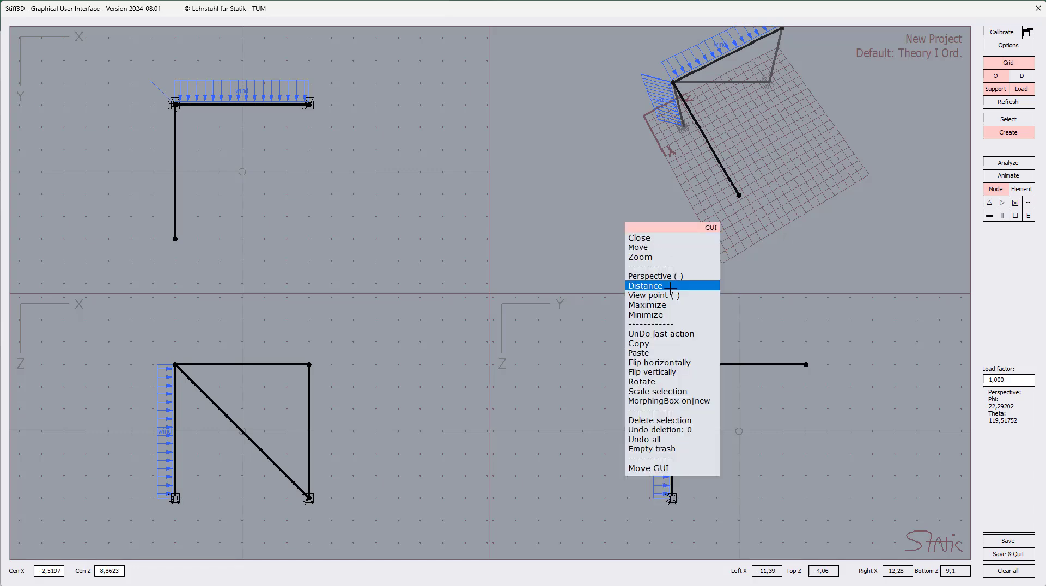
{"action": "left_click", "coordinate": [668, 276]}
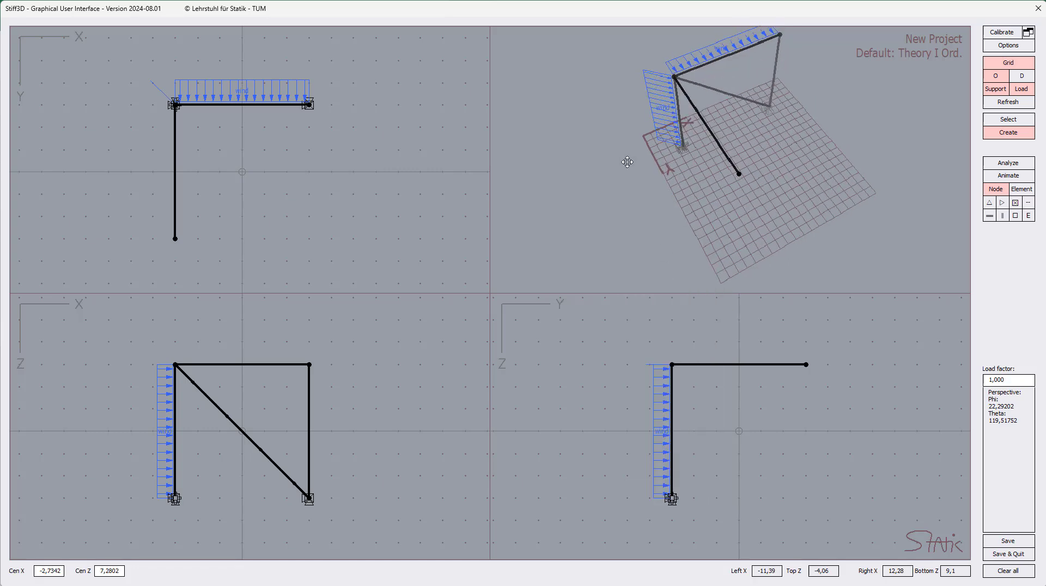
{"action": "left_click_drag", "start_coordinate": [641, 141], "coordinate": [615, 128]}
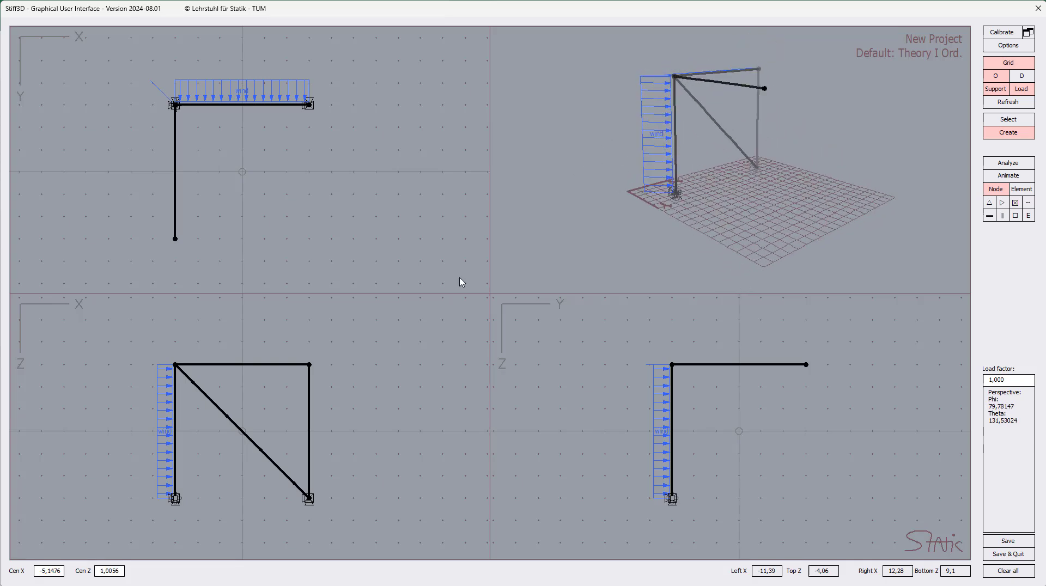
Move the frame's upper right node straight down to Z -1 in the XZ view so the top beam slopes.
{"action": "left_click", "coordinate": [310, 365]}
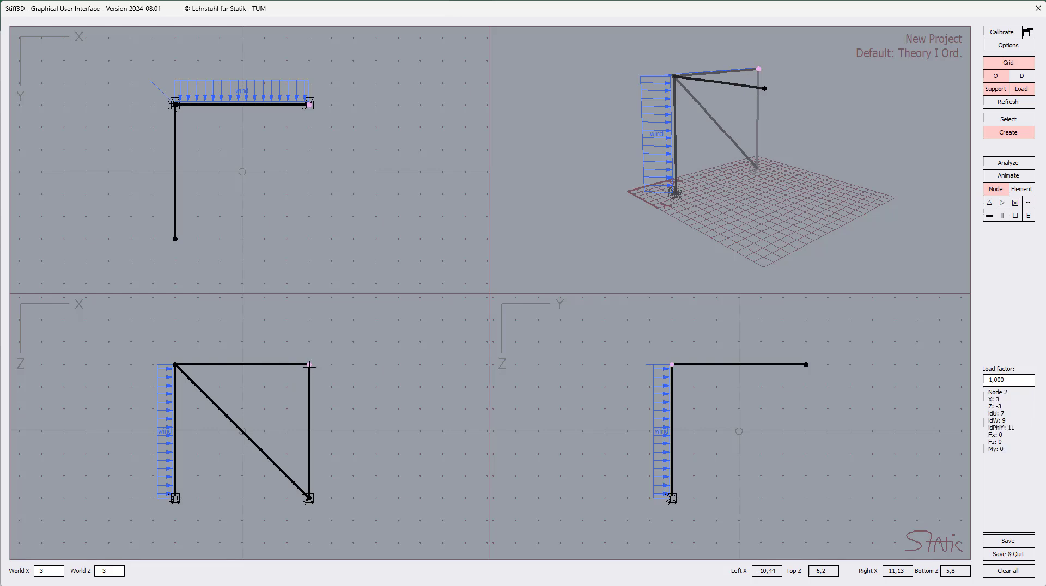
{"action": "left_click_drag", "start_coordinate": [309, 365], "coordinate": [316, 400]}
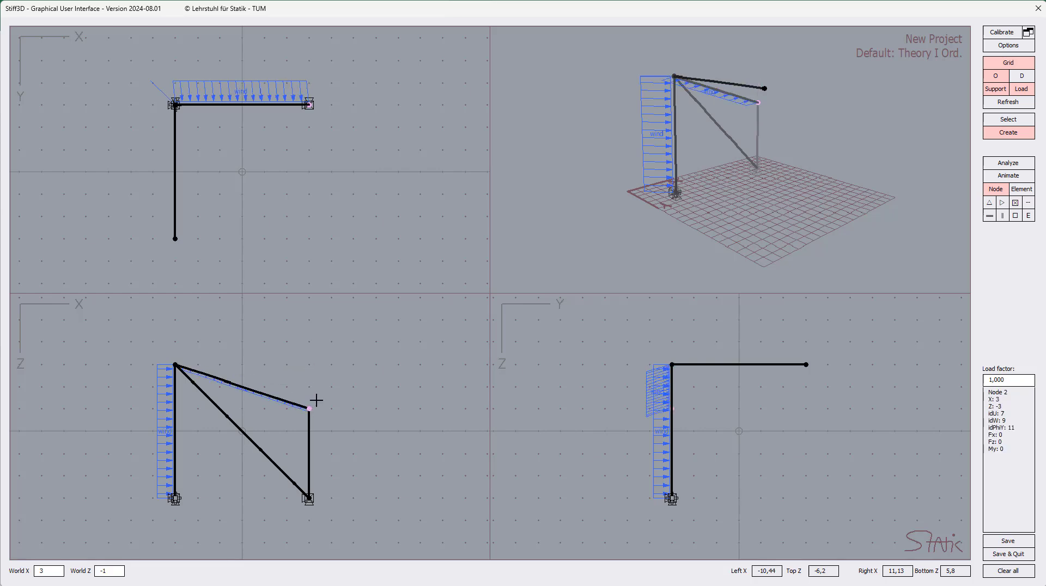
Clear the wind load on sloping element 1, then apply a snow load of 1 and a self weight of 1.
{"action": "left_click", "coordinate": [269, 393]}
{"action": "right_click", "coordinate": [269, 393]}
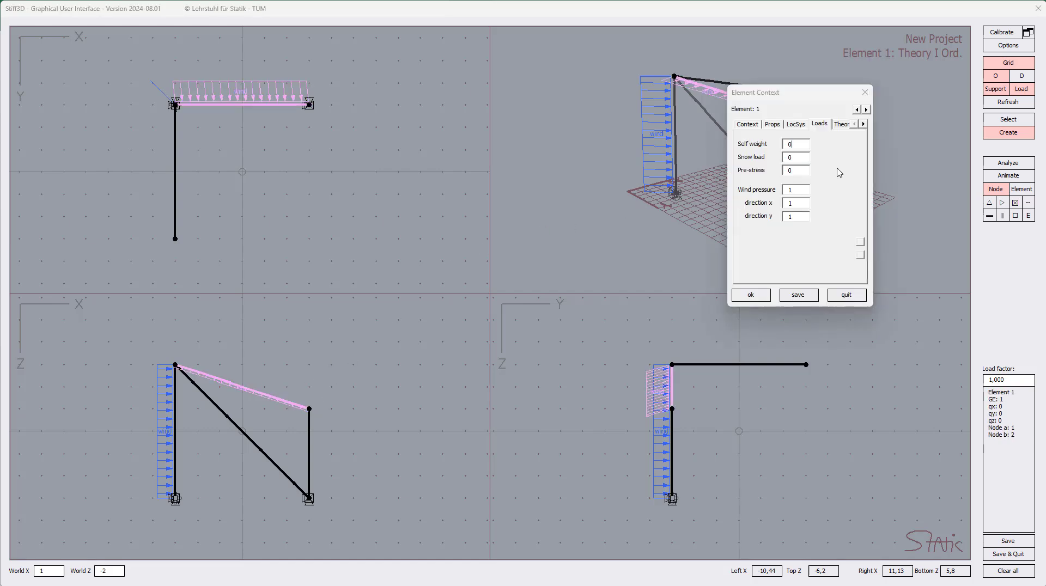
{"action": "double_click", "coordinate": [789, 190]}
{"action": "double_click", "coordinate": [791, 157]}
{"action": "type", "text": "1"}
{"action": "left_click", "coordinate": [798, 294]}
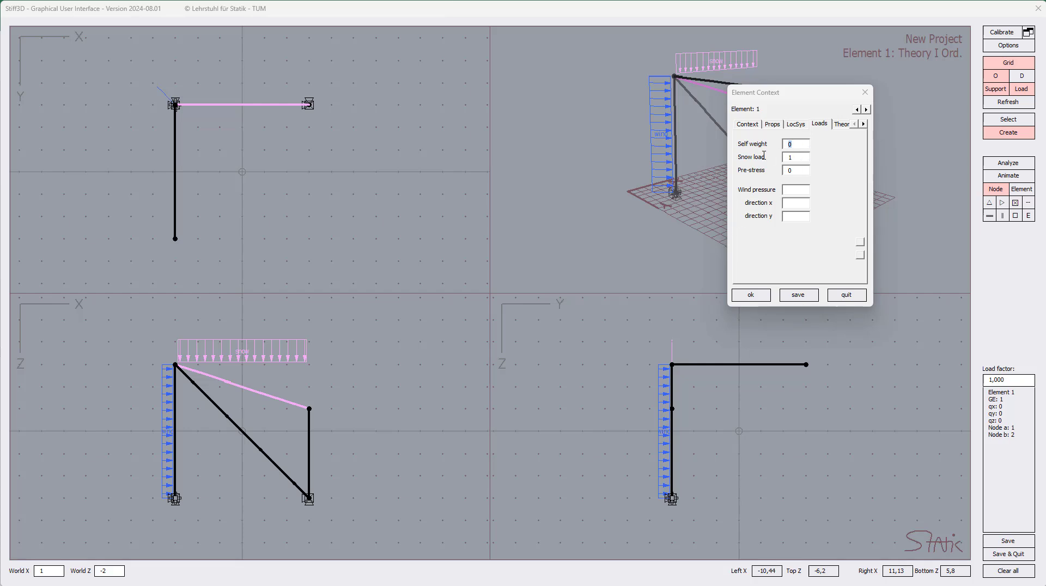
{"action": "left_click", "coordinate": [758, 297]}
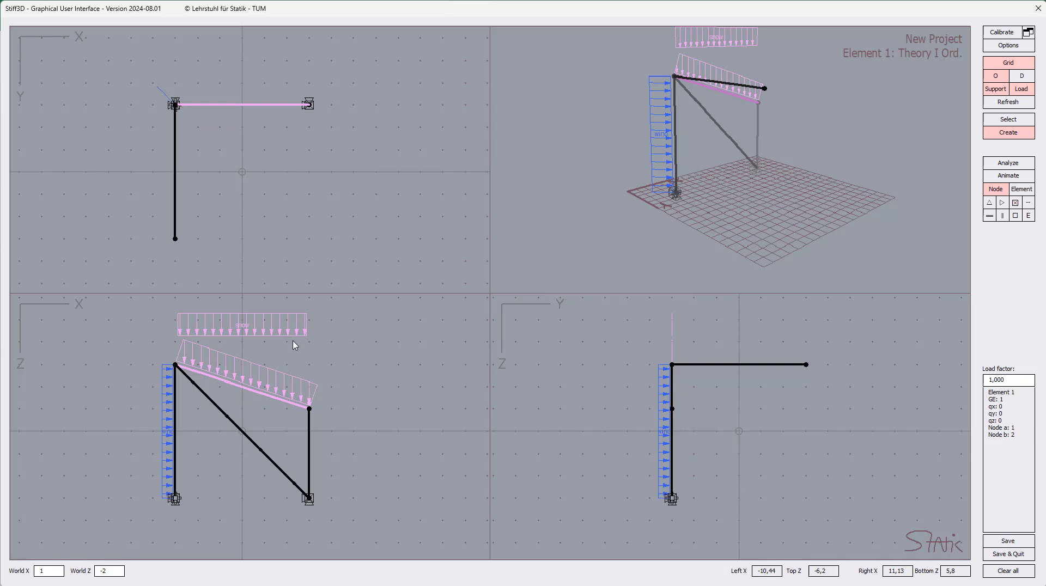
{"action": "left_click", "coordinate": [289, 402]}
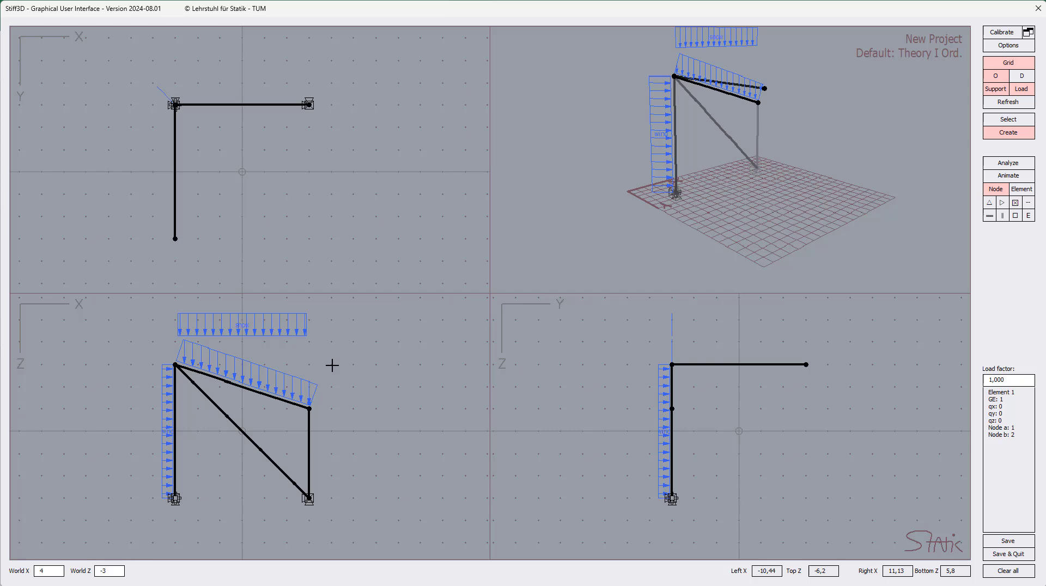
Reset element 1's self weight and snow load to 0 and save the change.
{"action": "double_click", "coordinate": [275, 393]}
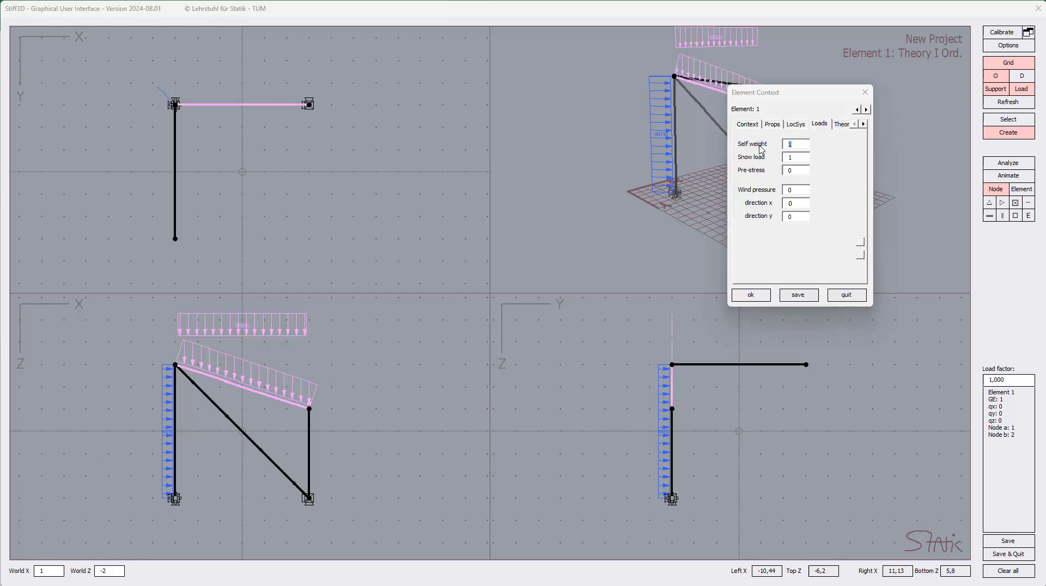
{"action": "double_click", "coordinate": [805, 157]}
{"action": "key", "text": "BackSpace"}
{"action": "left_click", "coordinate": [758, 129]}
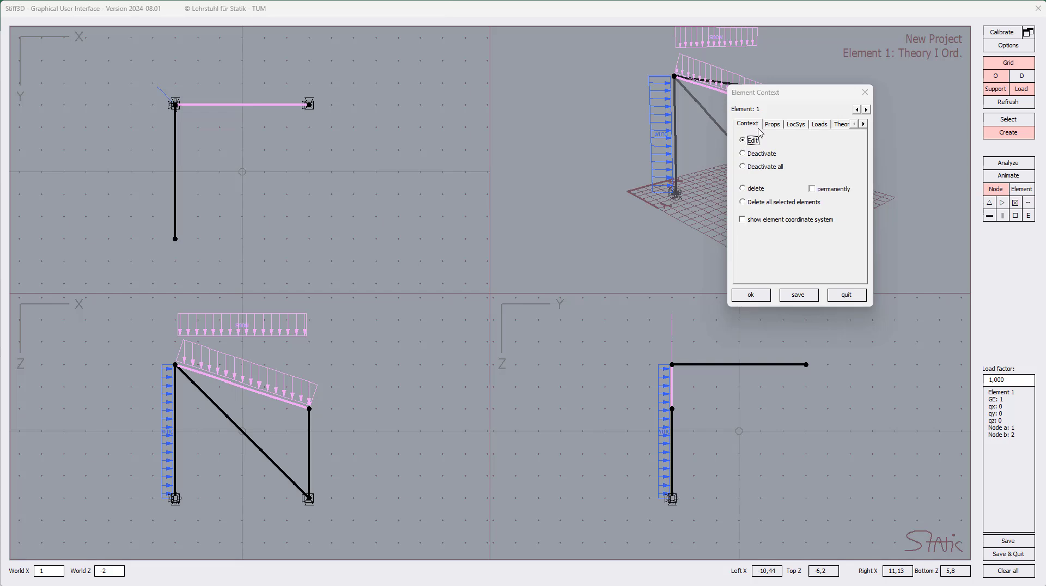
{"action": "left_click", "coordinate": [772, 125]}
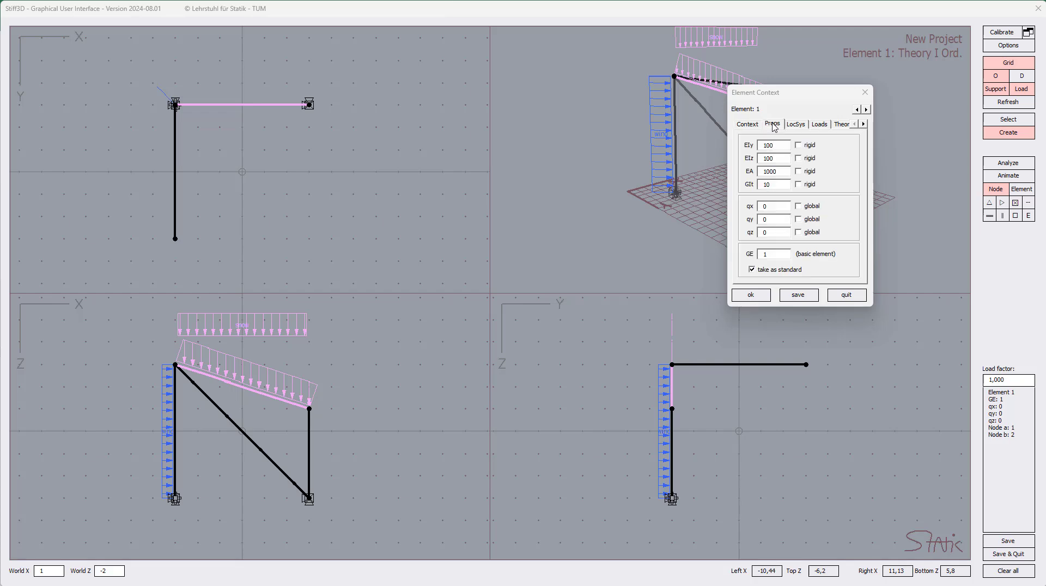
{"action": "left_click", "coordinate": [798, 295]}
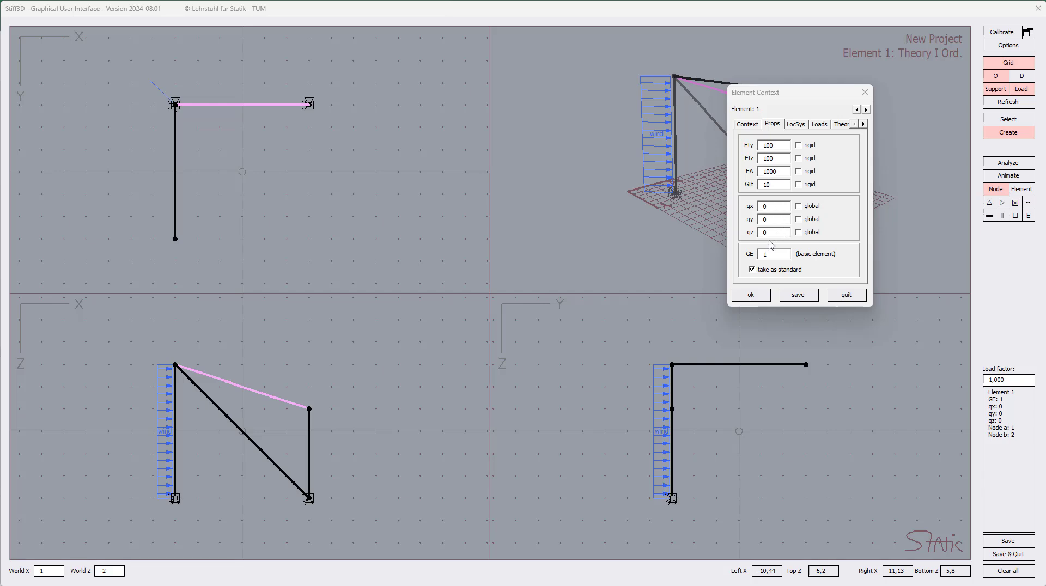
Apply a line load qz of 1 to element 1 and show its element coordinate system.
{"action": "type", "text": "1"}
{"action": "left_click", "coordinate": [798, 295]}
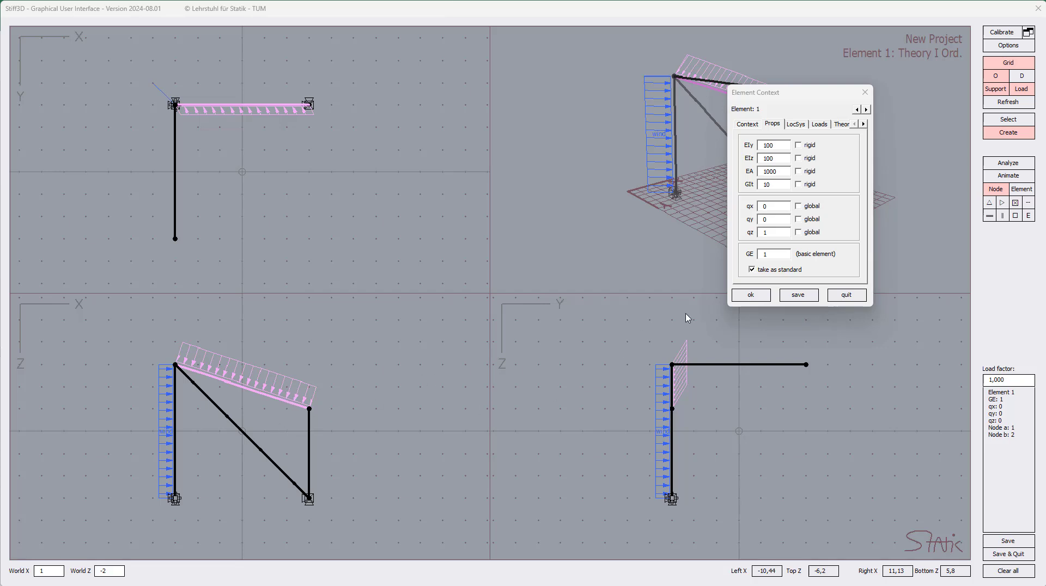
{"action": "left_click", "coordinate": [743, 125]}
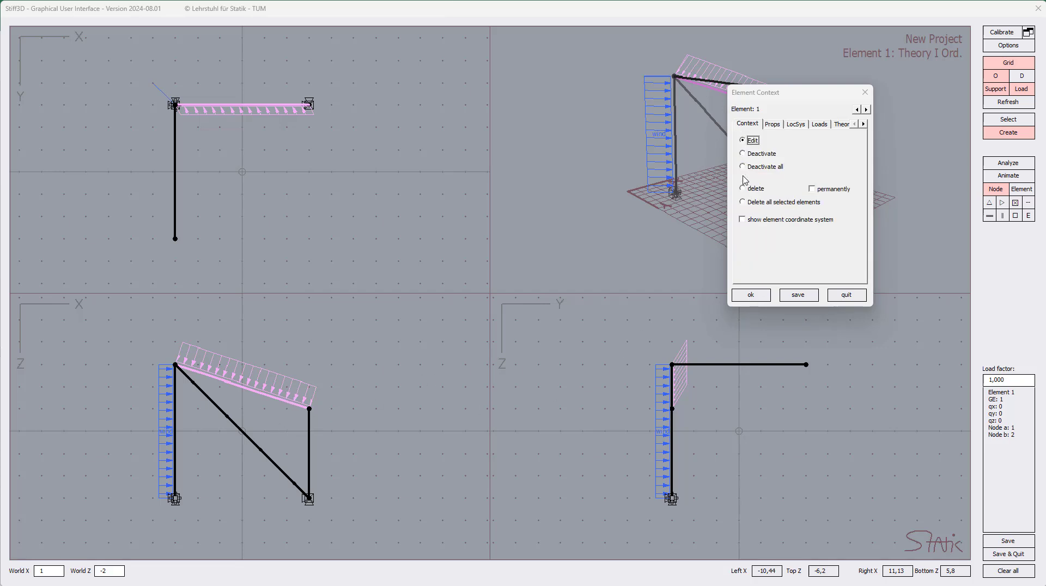
{"action": "left_click", "coordinate": [753, 221]}
{"action": "left_click", "coordinate": [751, 296]}
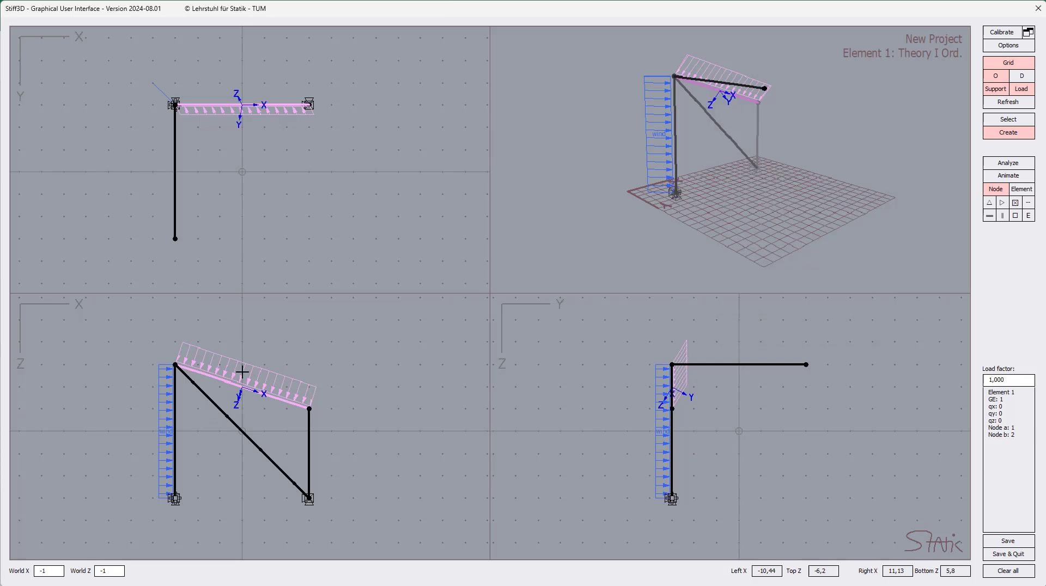
Set element 1's qz load to act in the global direction, then switch it back to the local direction.
{"action": "right_click", "coordinate": [271, 401]}
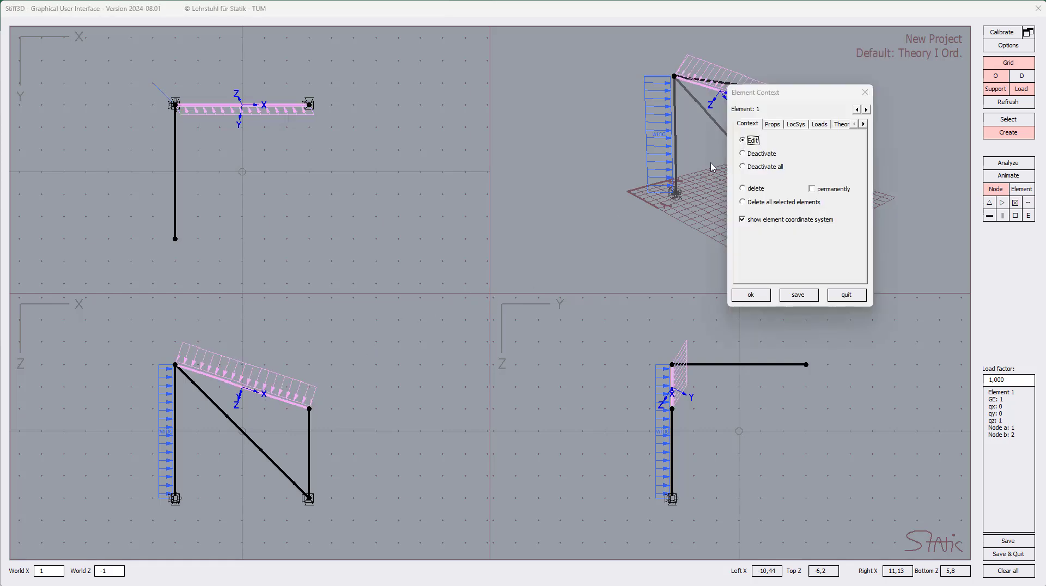
{"action": "left_click", "coordinate": [774, 126]}
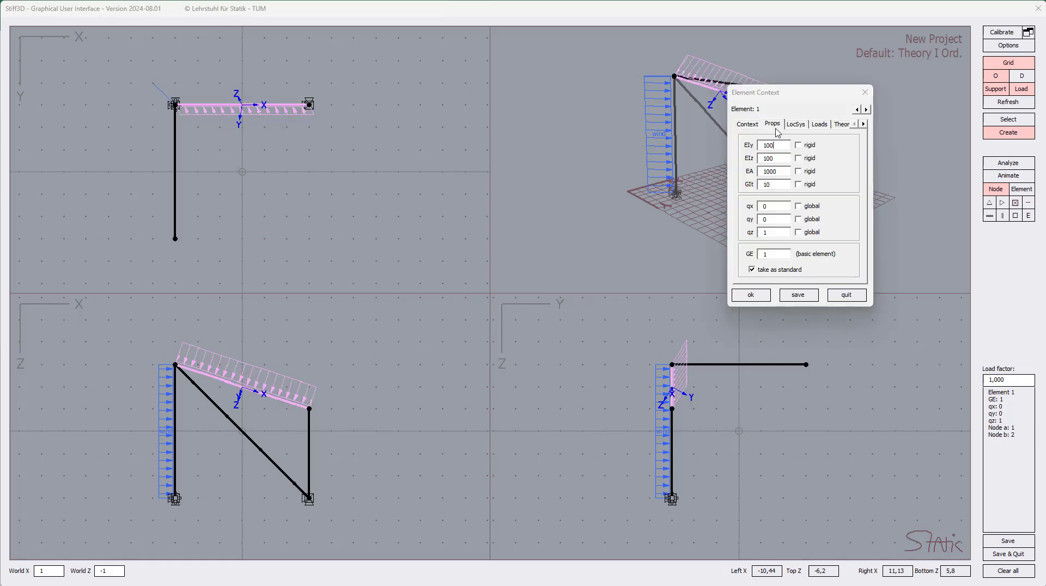
{"action": "left_click", "coordinate": [800, 233]}
{"action": "left_click", "coordinate": [804, 296]}
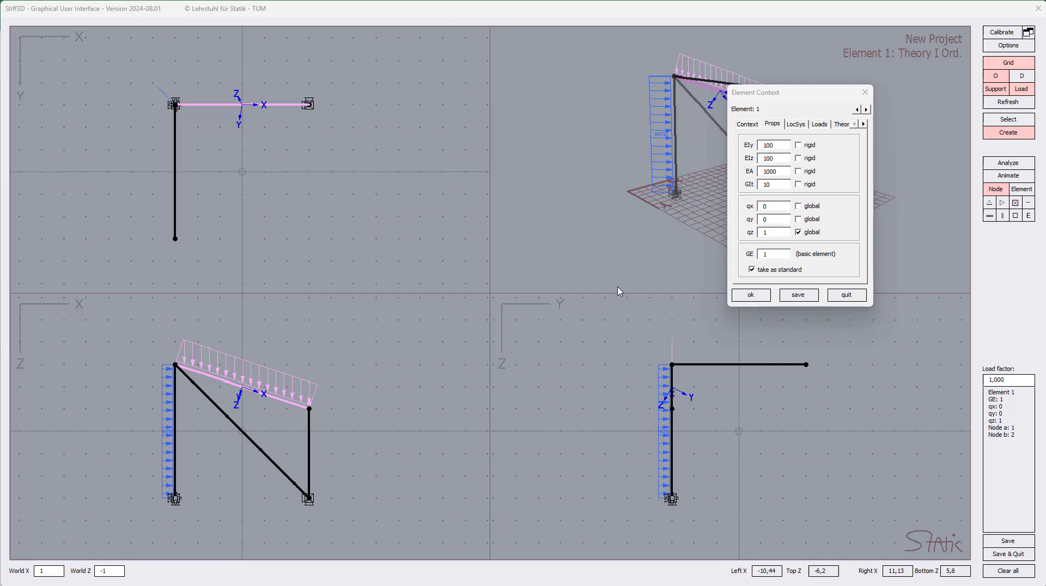
{"action": "left_click", "coordinate": [798, 295]}
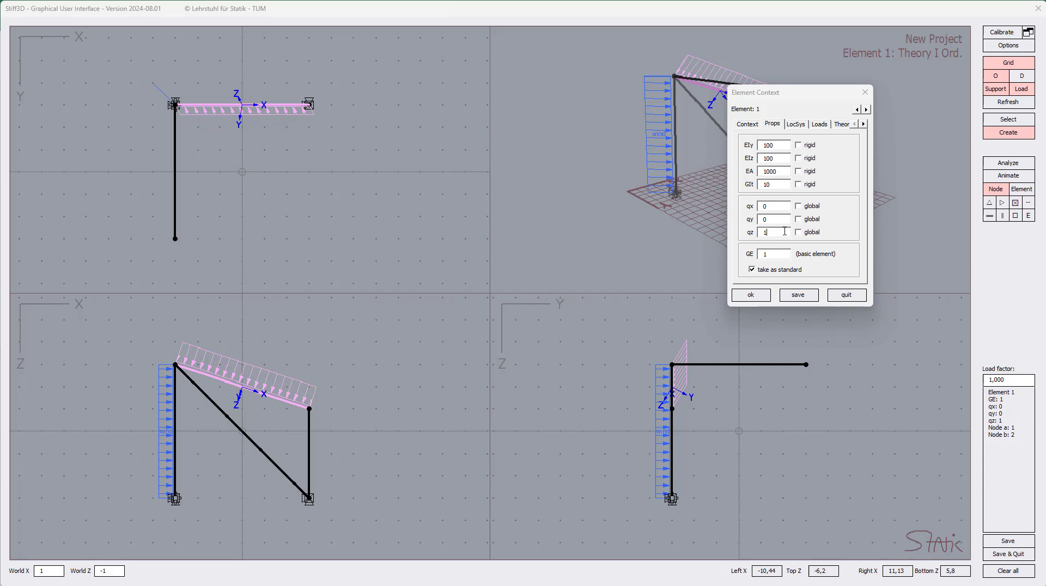
Reset element 1's line load qz to 0.
{"action": "left_click", "coordinate": [818, 125]}
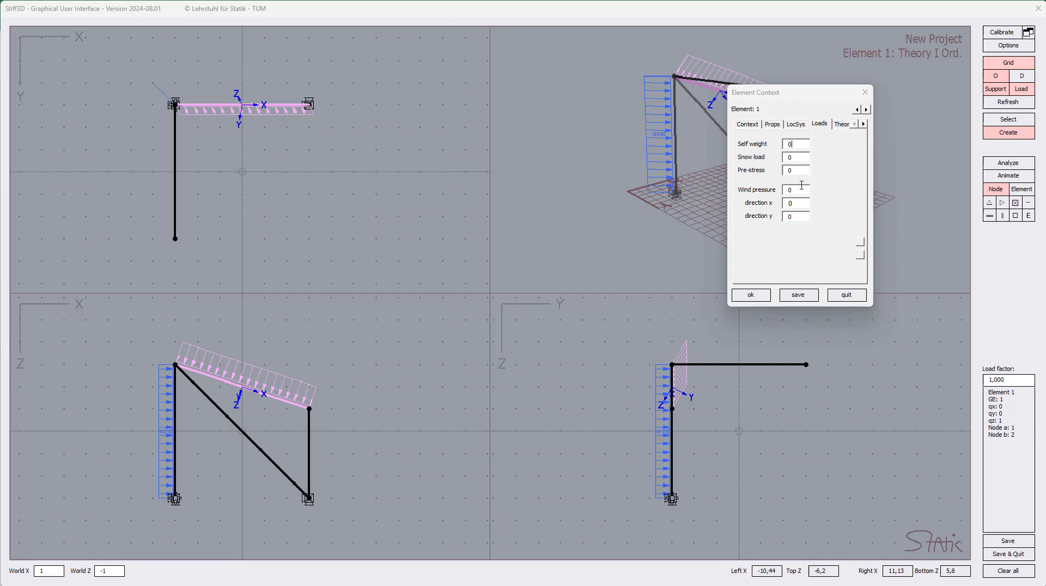
{"action": "left_click", "coordinate": [773, 126]}
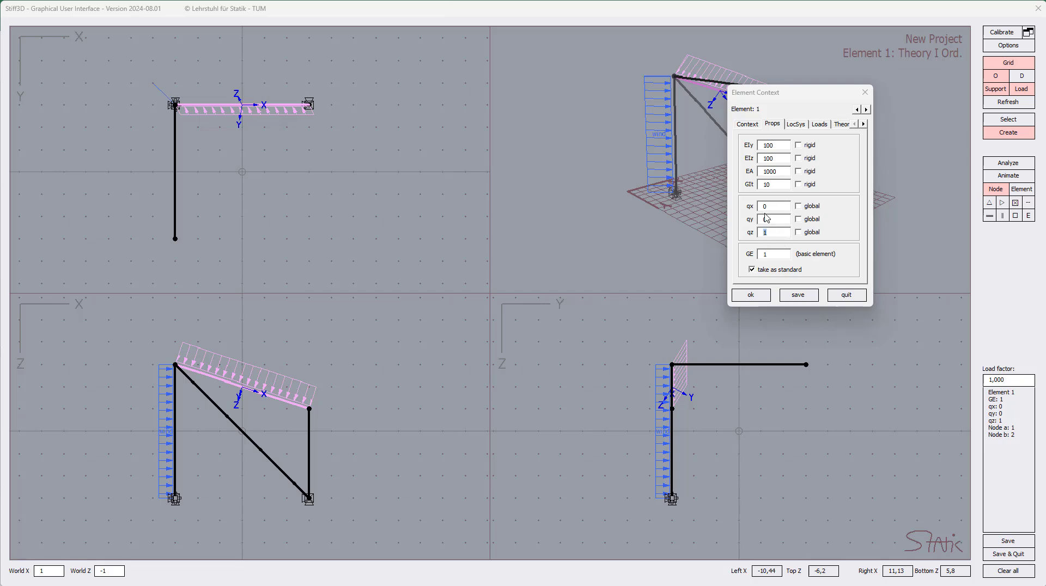
{"action": "left_click", "coordinate": [824, 129]}
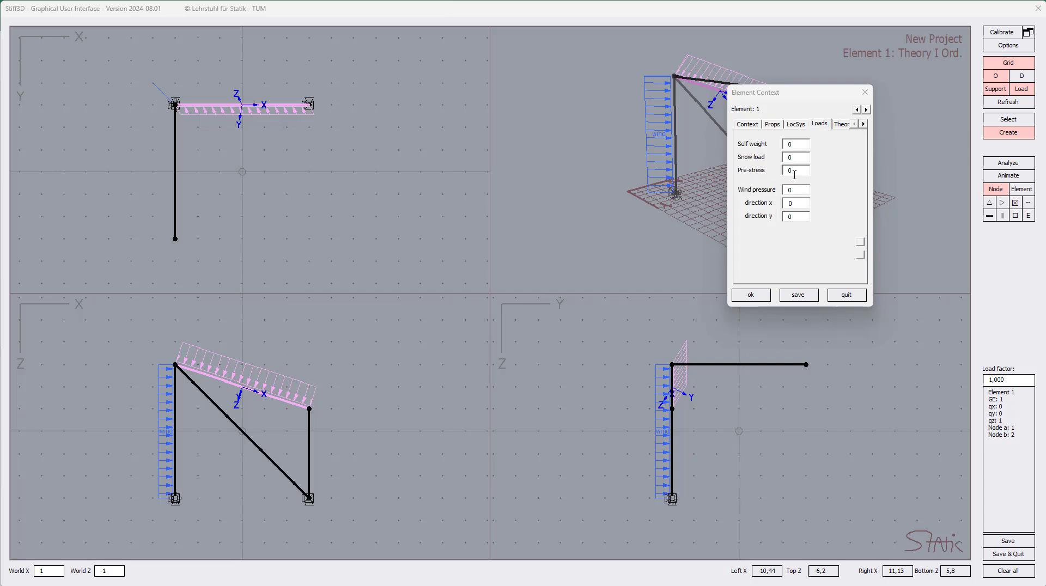
Switch to element 3, reset its wind pressure and wind direction to 0 and close the settings.
{"action": "left_click", "coordinate": [866, 110]}
{"action": "left_click", "coordinate": [866, 110]}
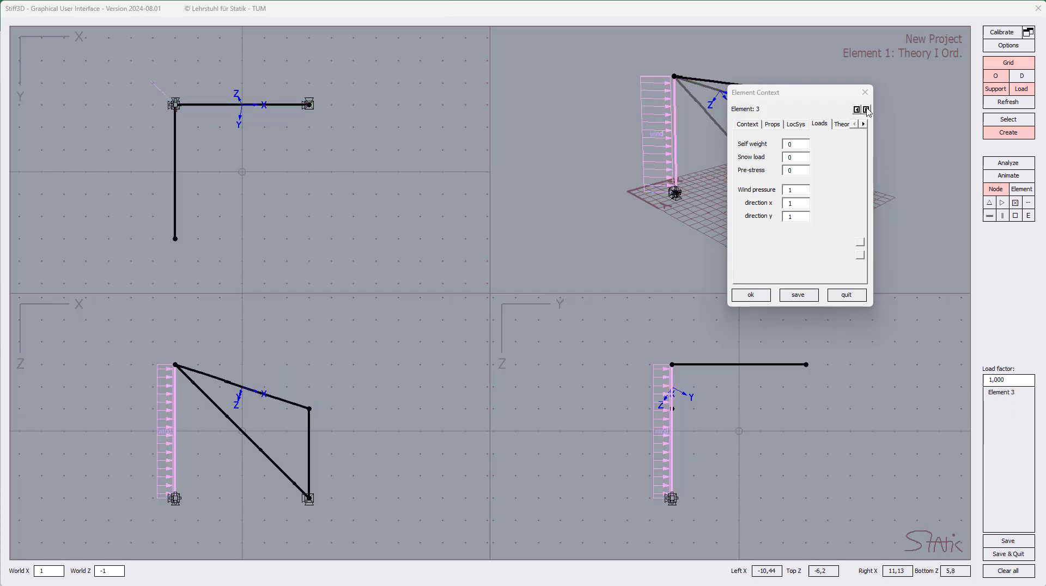
{"action": "left_click", "coordinate": [805, 190]}
{"action": "key", "text": "BackSpace"}
{"action": "type", "text": "0"}
{"action": "key", "text": "Tab"}
{"action": "type", "text": "0"}
{"action": "left_click", "coordinate": [762, 295]}
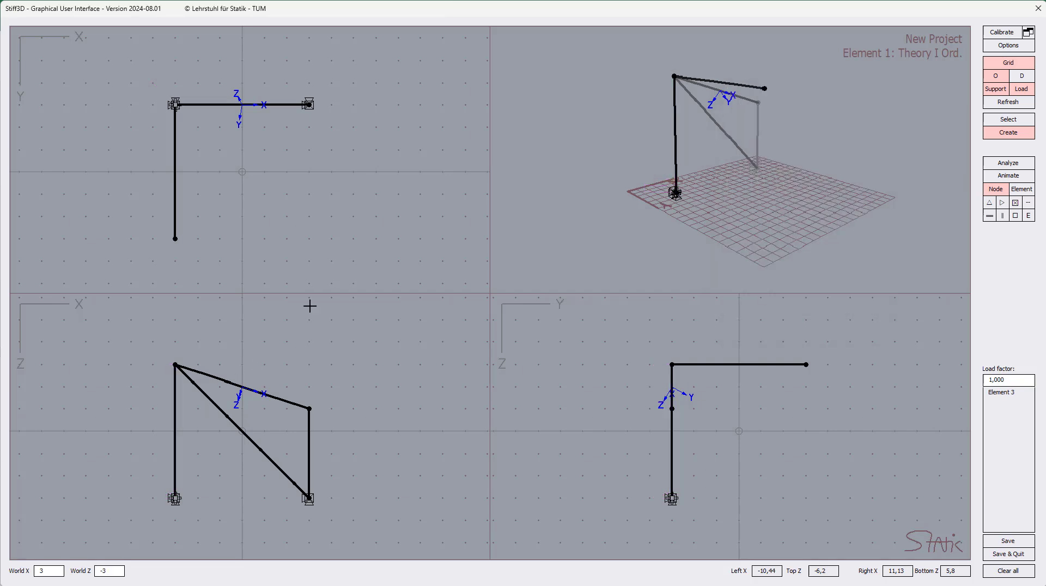
Reopen element 1's settings, place the dialog clear of the perspective view and examine the available theory options.
{"action": "right_click", "coordinate": [278, 402]}
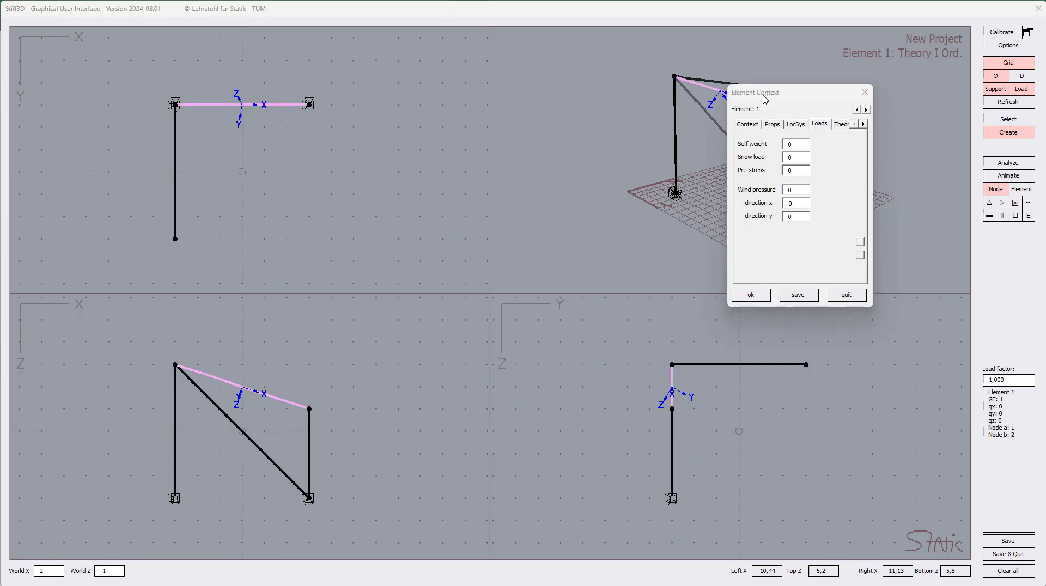
{"action": "left_click_drag", "start_coordinate": [801, 100], "coordinate": [468, 231]}
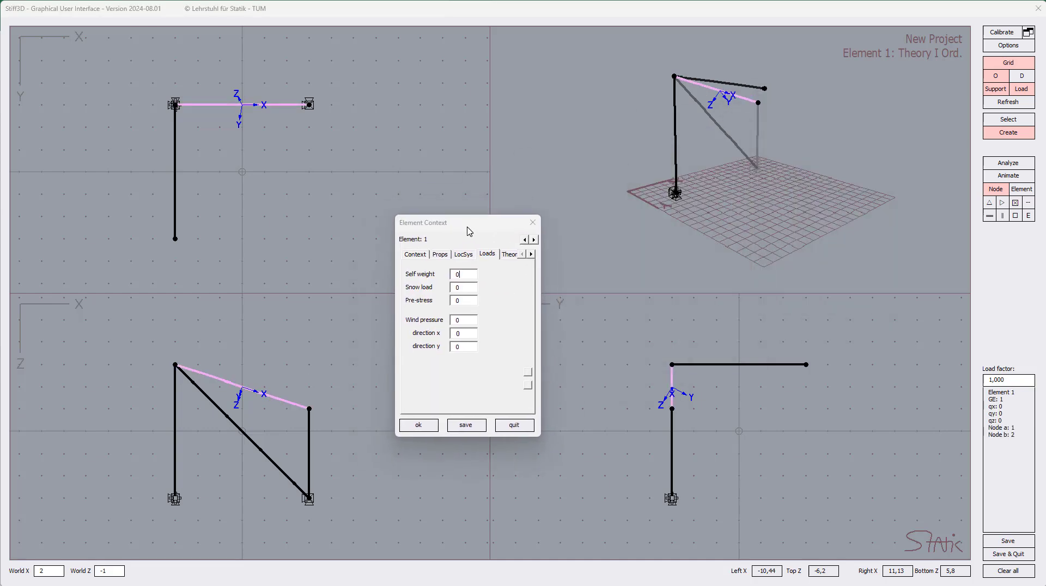
{"action": "left_click", "coordinate": [510, 255]}
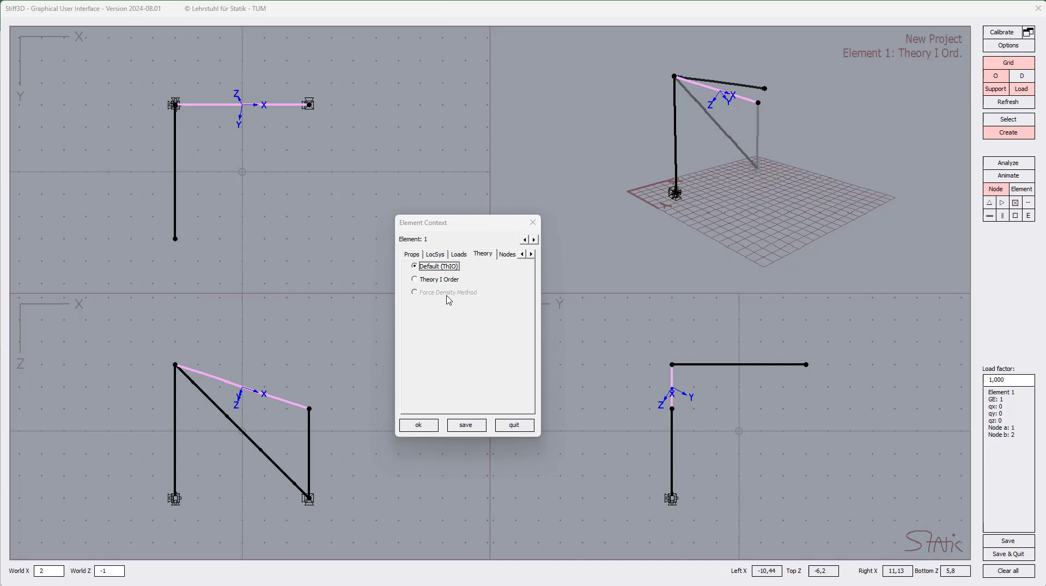
Examine the Node I and Node K assignments of elements 1, 2 and 3.
{"action": "left_click", "coordinate": [507, 256]}
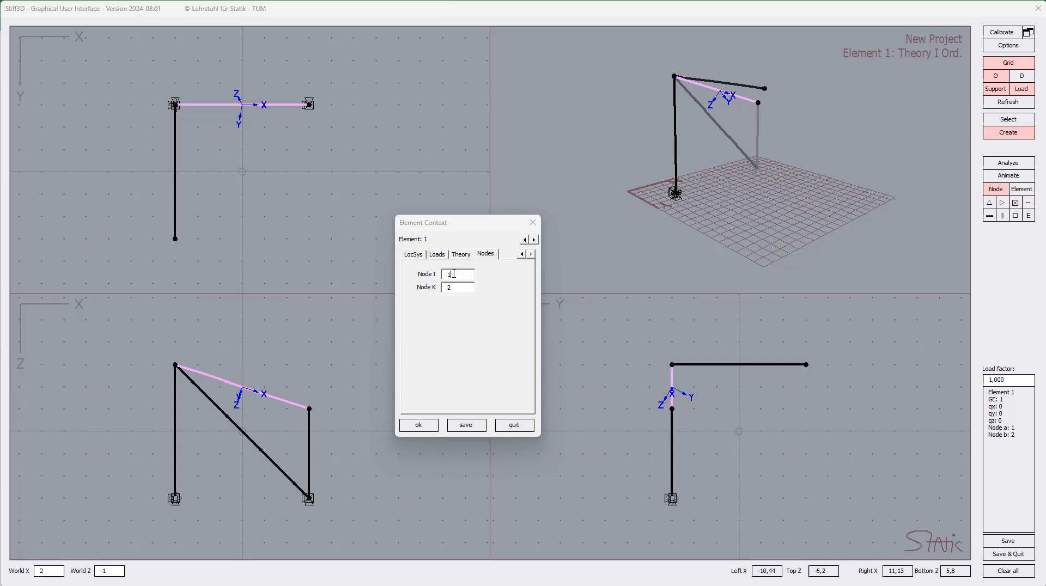
{"action": "left_click", "coordinate": [534, 240]}
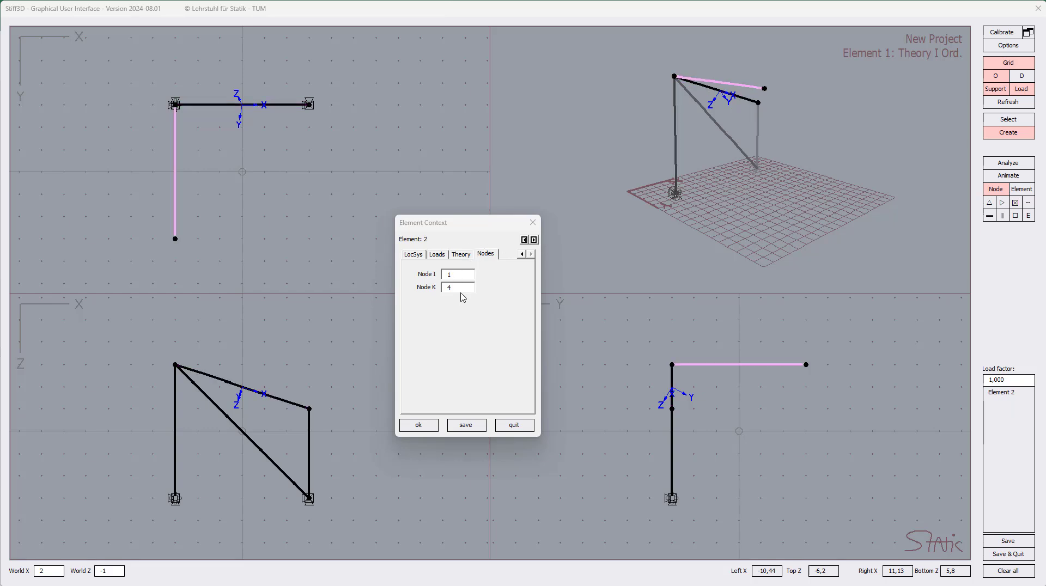
{"action": "left_click", "coordinate": [534, 240]}
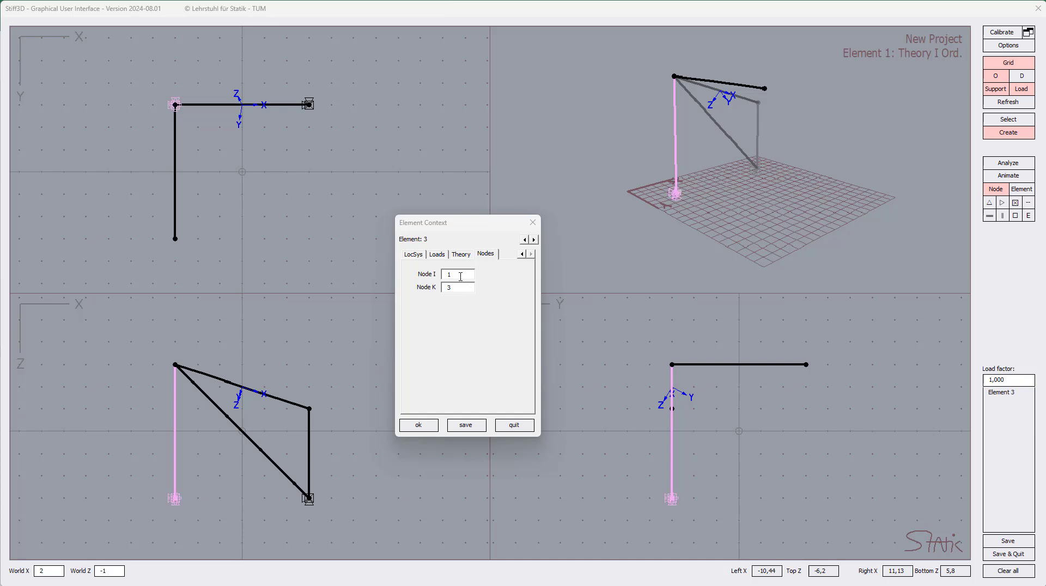
{"action": "left_click", "coordinate": [461, 276]}
{"action": "left_click", "coordinate": [466, 286]}
{"action": "left_click", "coordinate": [461, 274]}
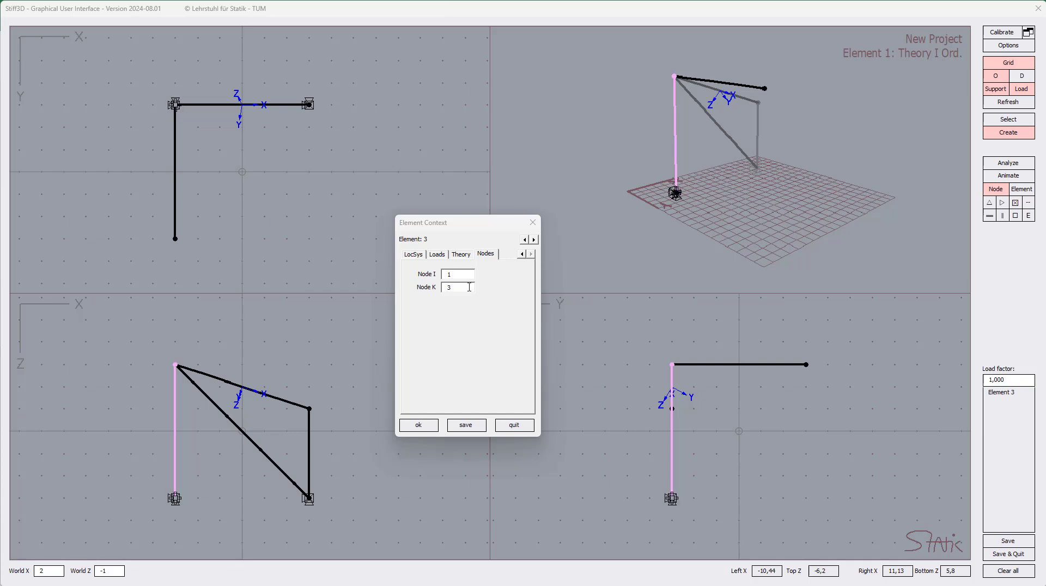
Examine the Node I and Node K assignments of the remaining elements up to element 5, and quit the element settings.
{"action": "left_click", "coordinate": [469, 288]}
{"action": "double_click", "coordinate": [534, 239]}
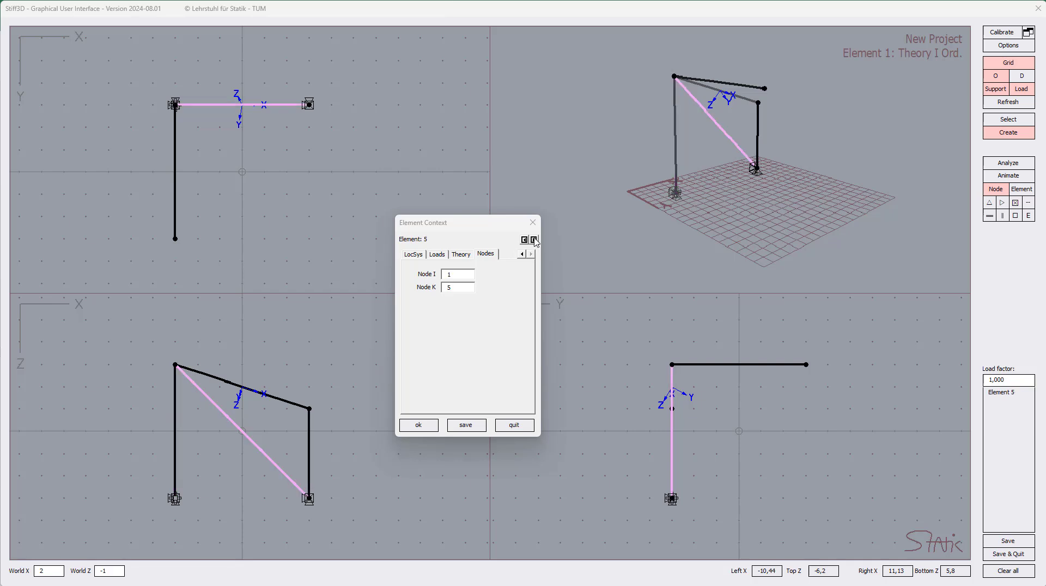
{"action": "left_click", "coordinate": [534, 240]}
{"action": "left_click", "coordinate": [514, 424]}
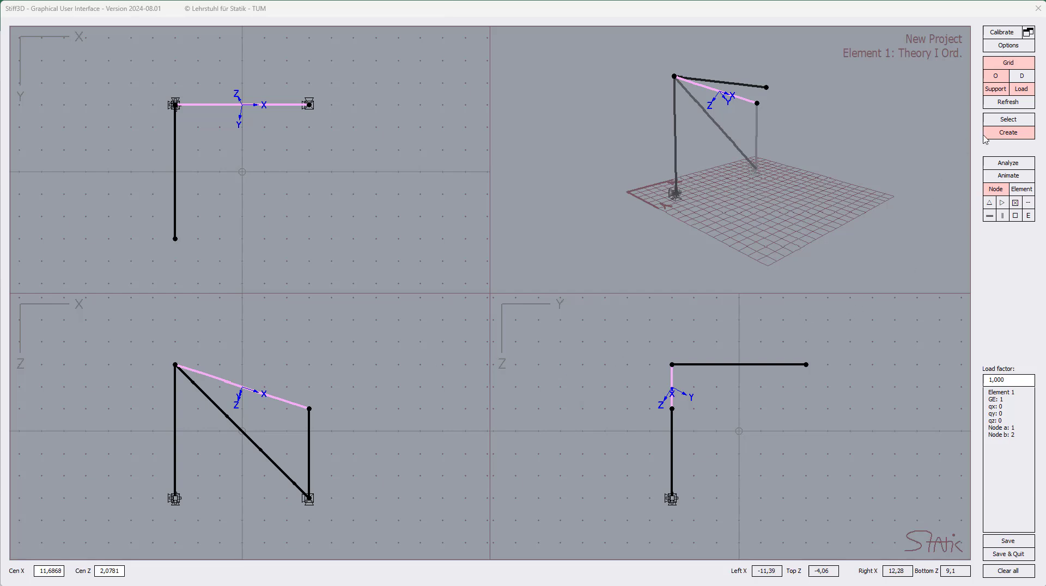
Switch to selection mode and turn off the local element system display for element 1.
{"action": "left_click", "coordinate": [1009, 120]}
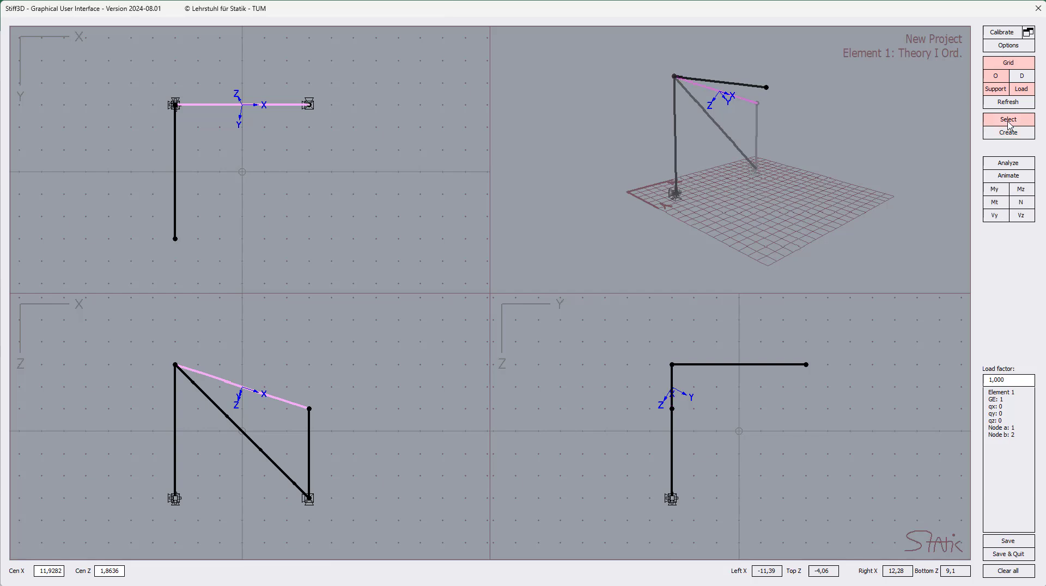
{"action": "right_click", "coordinate": [272, 394]}
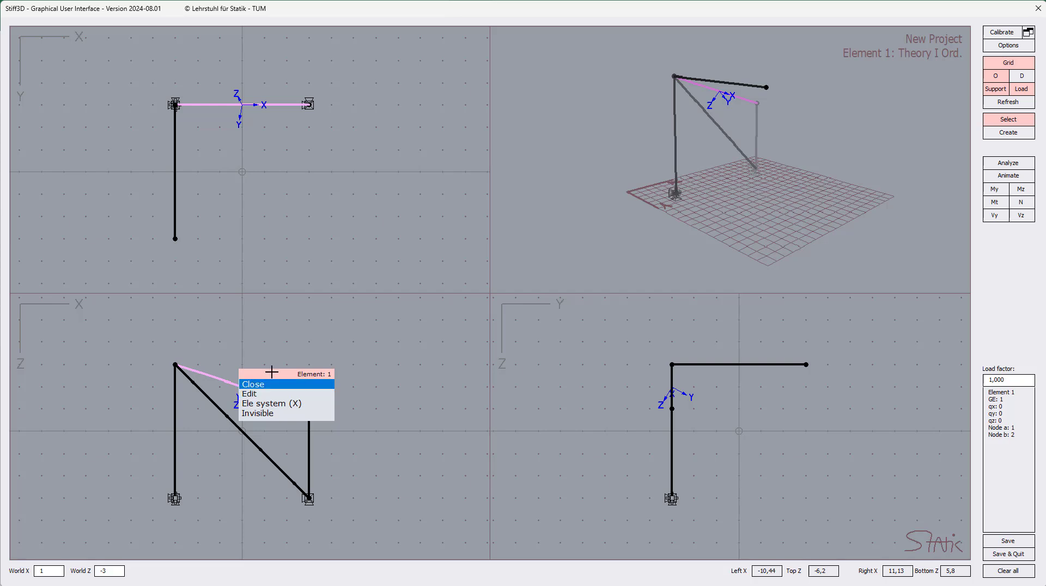
{"action": "left_click_drag", "start_coordinate": [273, 374], "coordinate": [386, 369]}
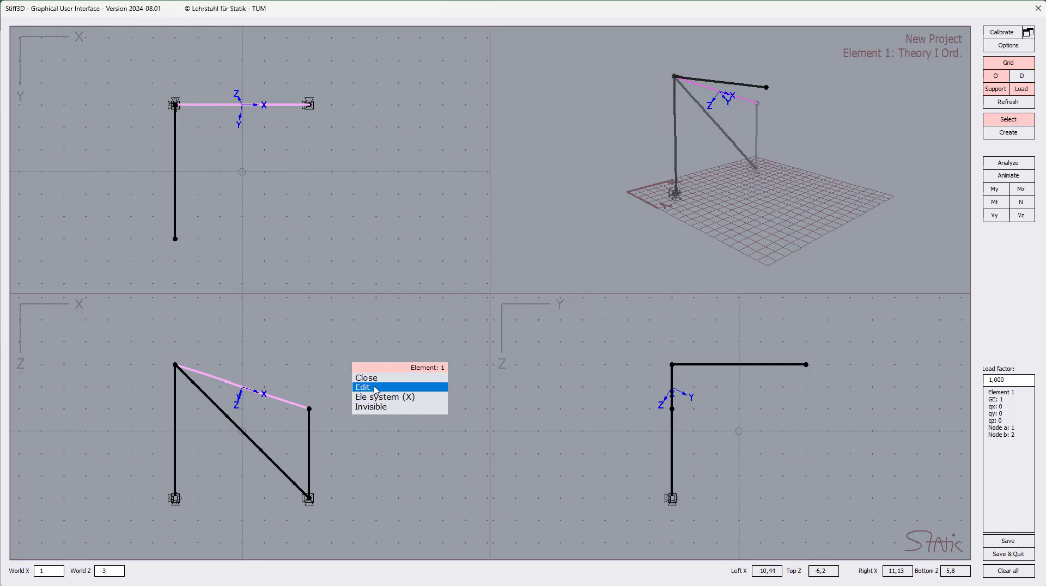
{"action": "left_click", "coordinate": [382, 401]}
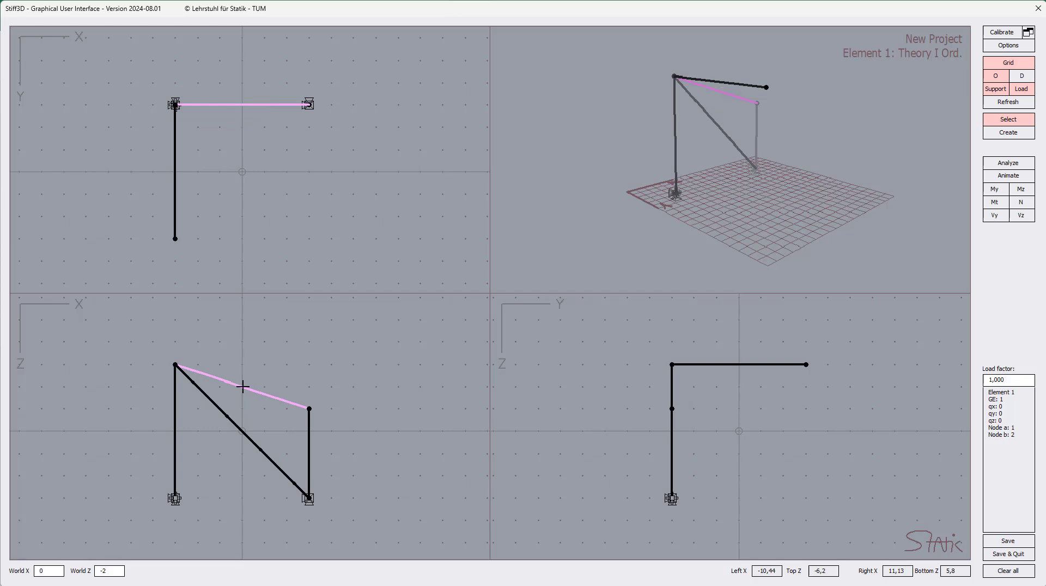
Make element 1, the sloped beam in the XZ view, invisible.
{"action": "right_click", "coordinate": [269, 396]}
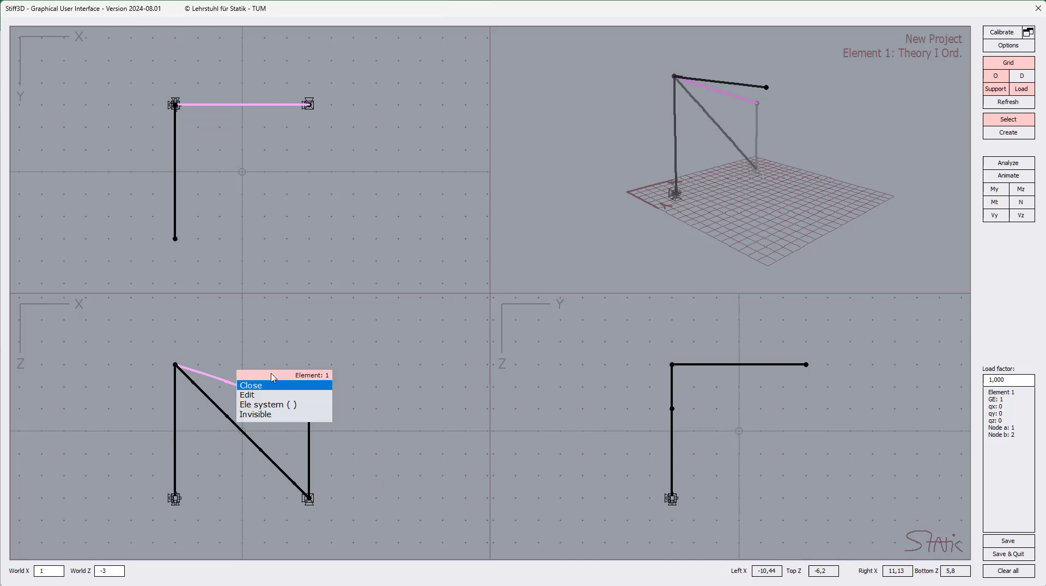
{"action": "left_click_drag", "start_coordinate": [273, 377], "coordinate": [379, 362]}
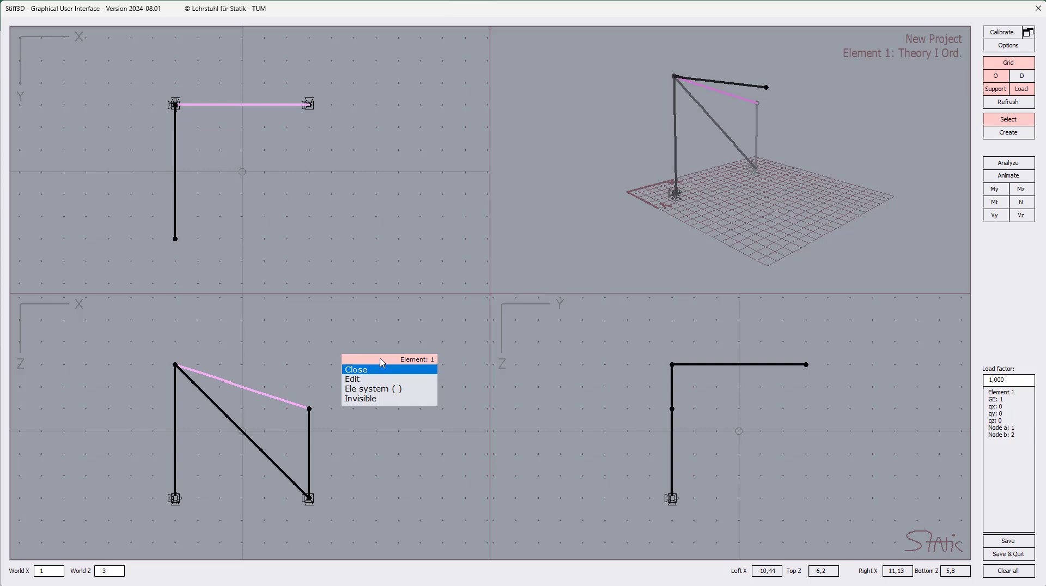
{"action": "left_click", "coordinate": [375, 400]}
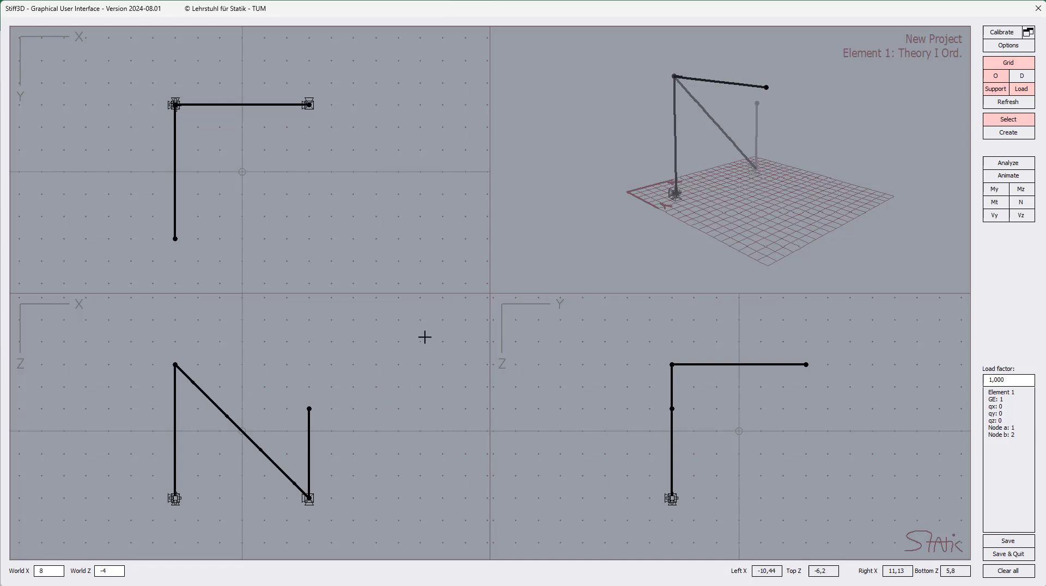
Use the "Visible, next choice" option with a window around the whole frame to show hidden element 1, and clear the selection.
{"action": "right_click", "coordinate": [410, 353]}
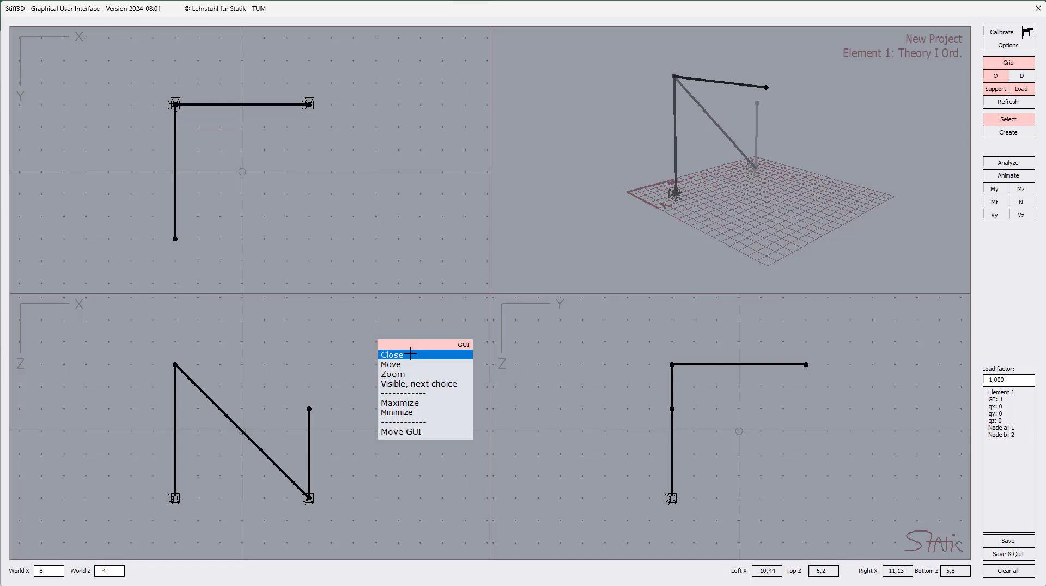
{"action": "left_click", "coordinate": [427, 384]}
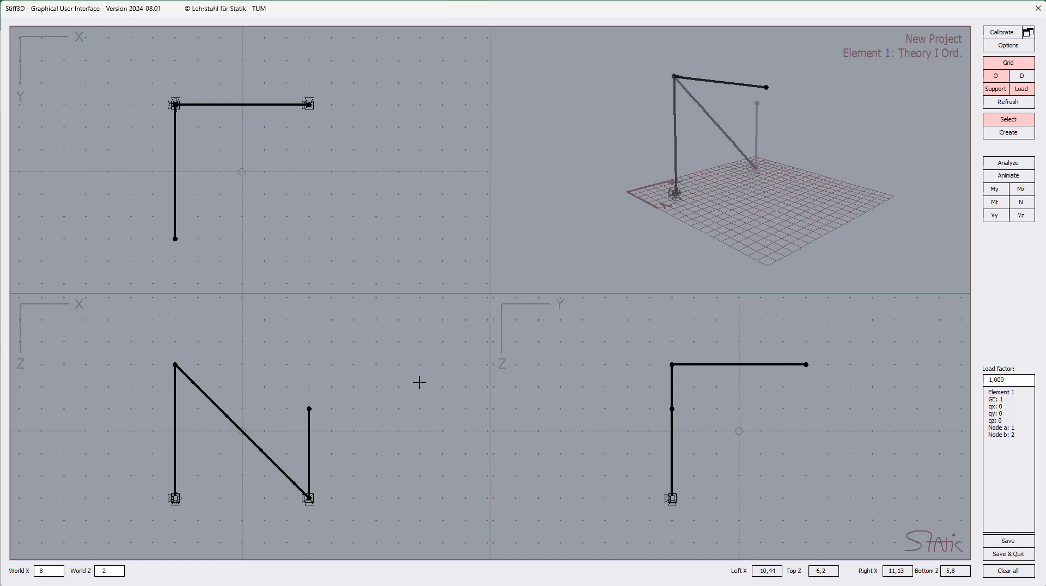
{"action": "left_click_drag", "start_coordinate": [106, 337], "coordinate": [402, 539]}
{"action": "left_click_drag", "start_coordinate": [402, 539], "coordinate": [401, 540]}
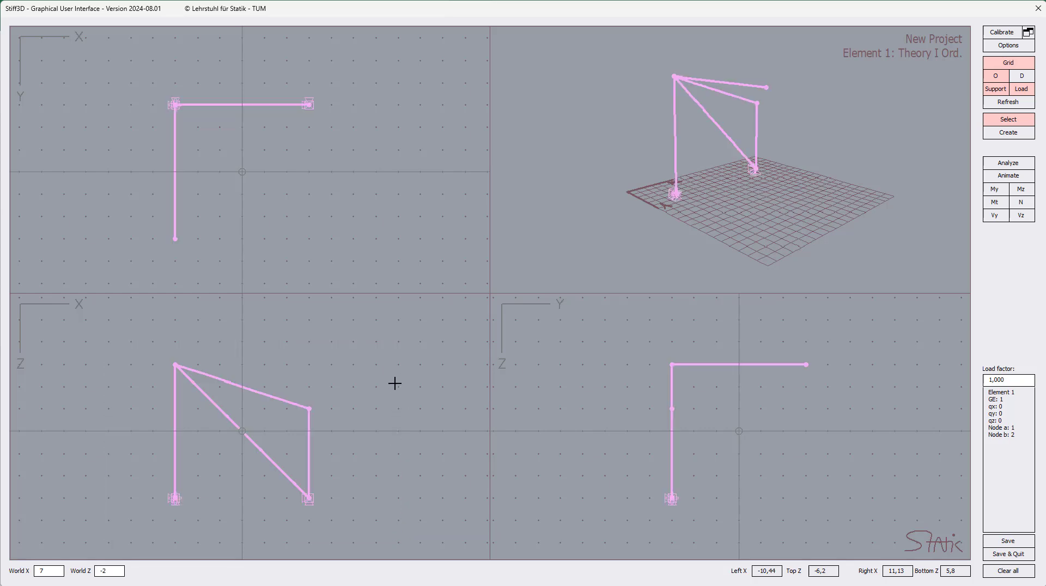
{"action": "left_click", "coordinate": [408, 394]}
{"action": "left_click", "coordinate": [243, 386]}
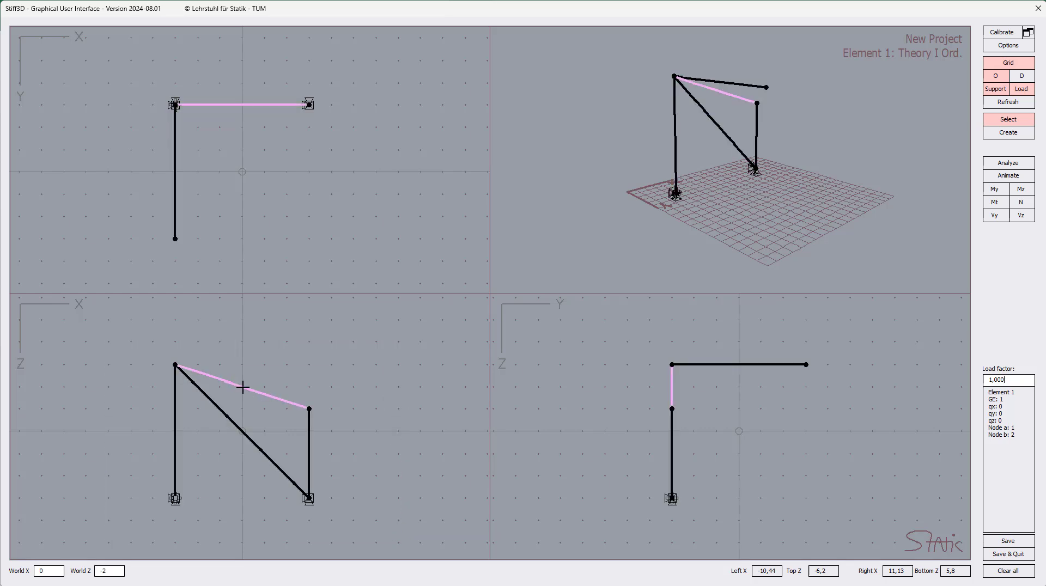
{"action": "left_click_drag", "start_coordinate": [351, 365], "coordinate": [409, 379]}
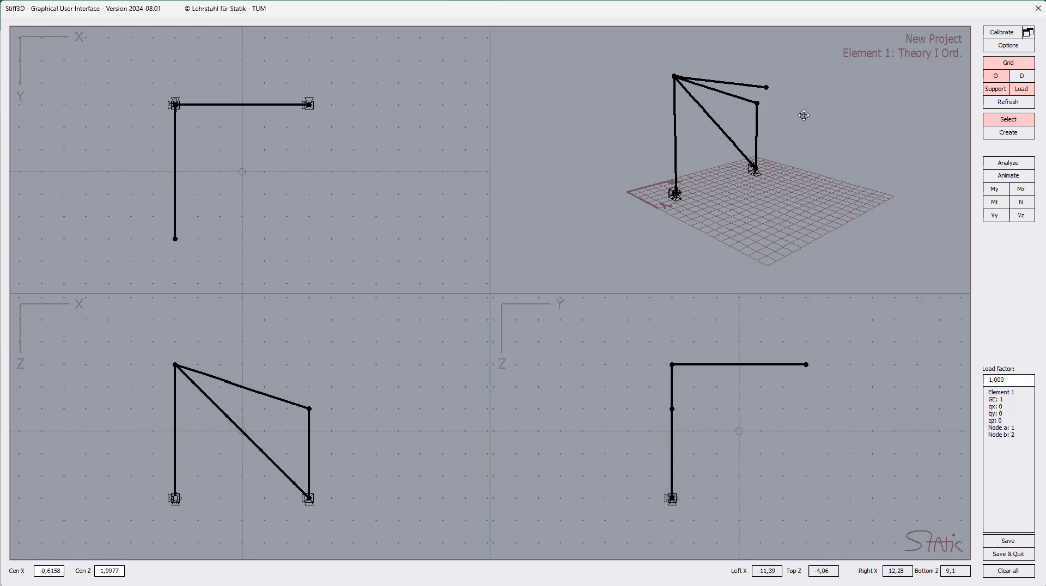
Switch to creation mode, delete element 1 by putting it to trash, and view the available deletion undo options.
{"action": "left_click", "coordinate": [1008, 132]}
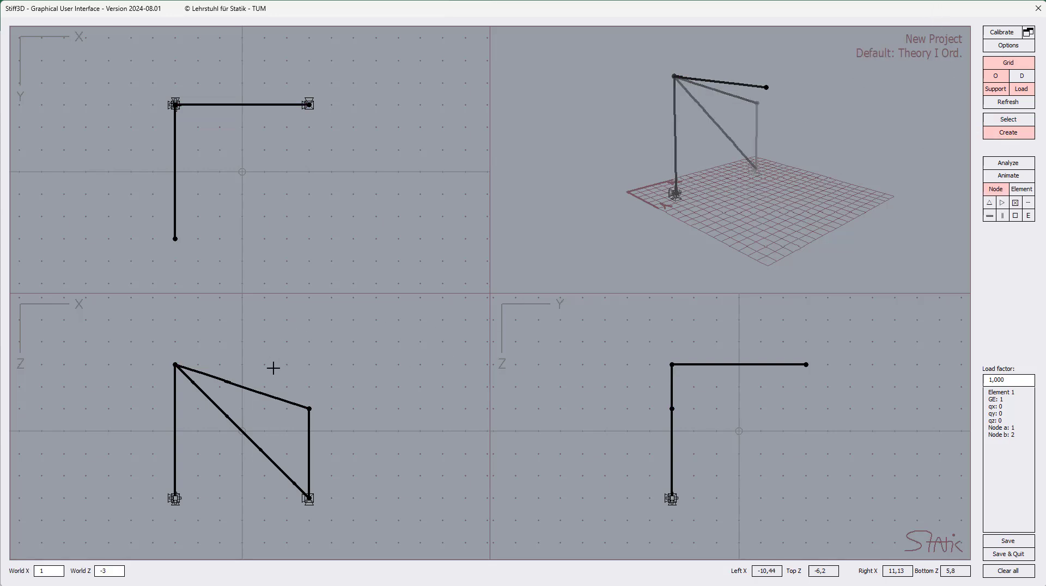
{"action": "right_click", "coordinate": [264, 393]}
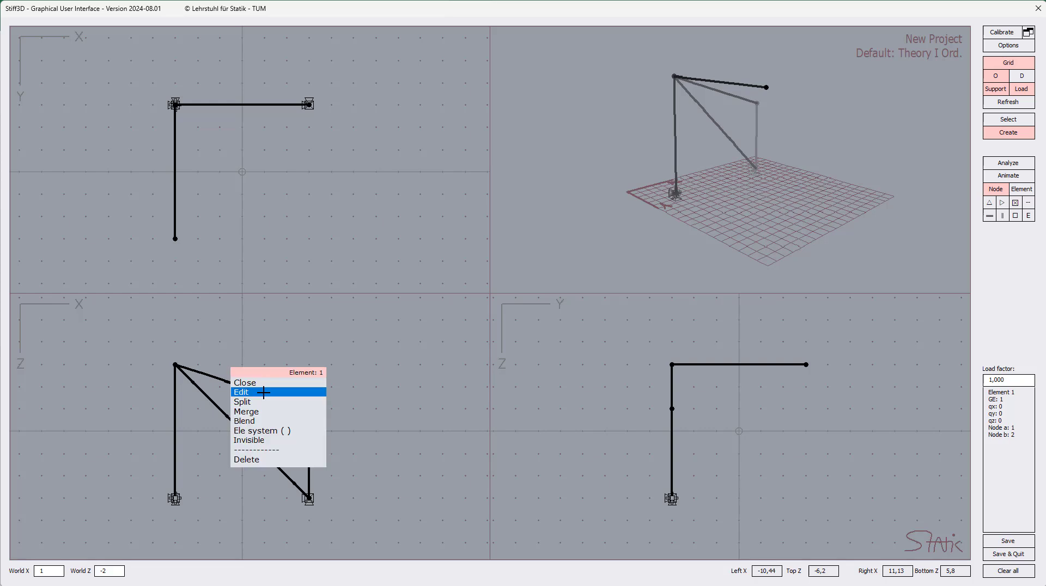
{"action": "left_click_drag", "start_coordinate": [265, 374], "coordinate": [378, 365]}
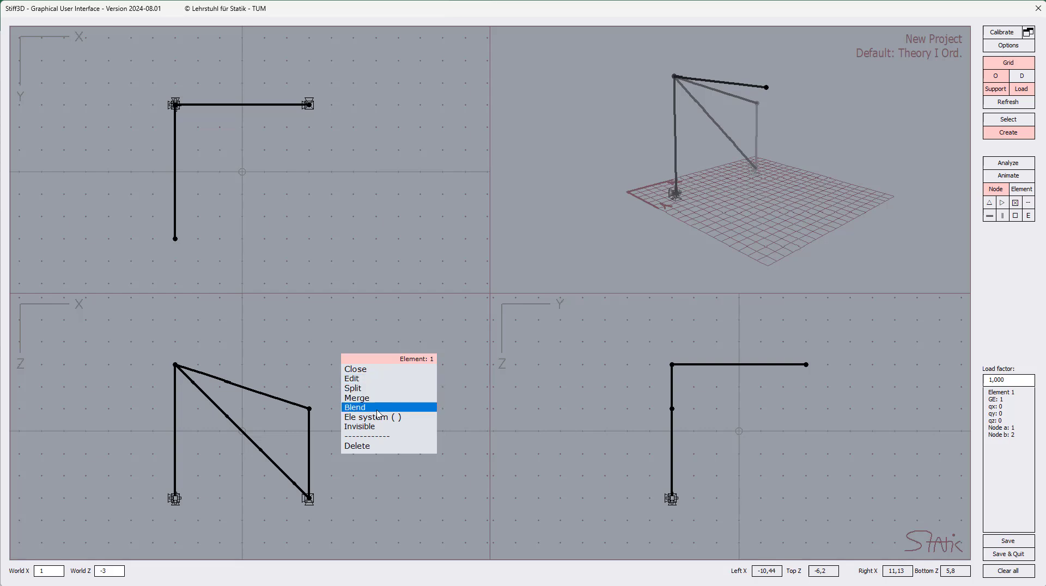
{"action": "left_click", "coordinate": [382, 446]}
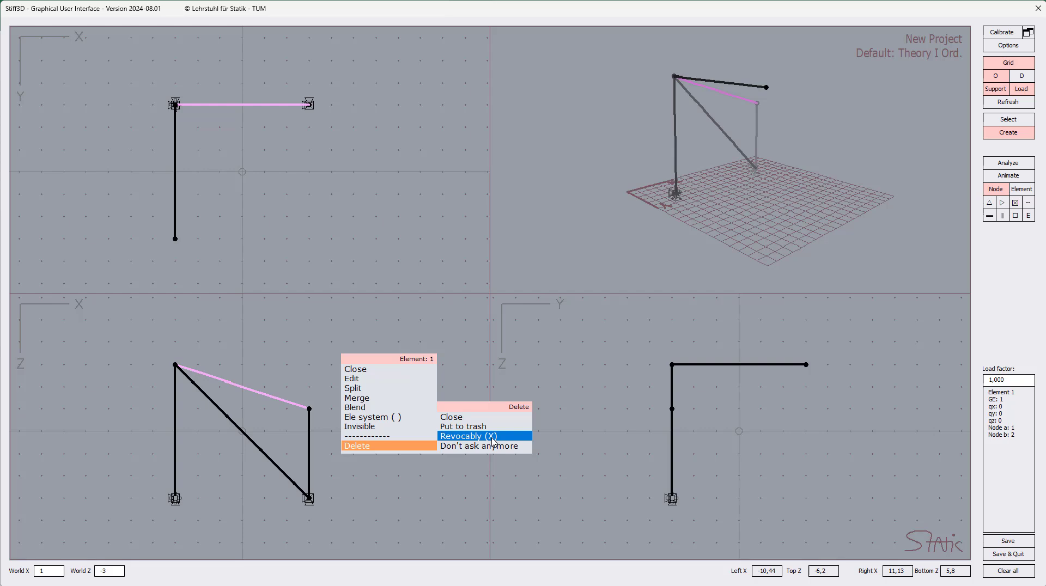
{"action": "left_click", "coordinate": [487, 429]}
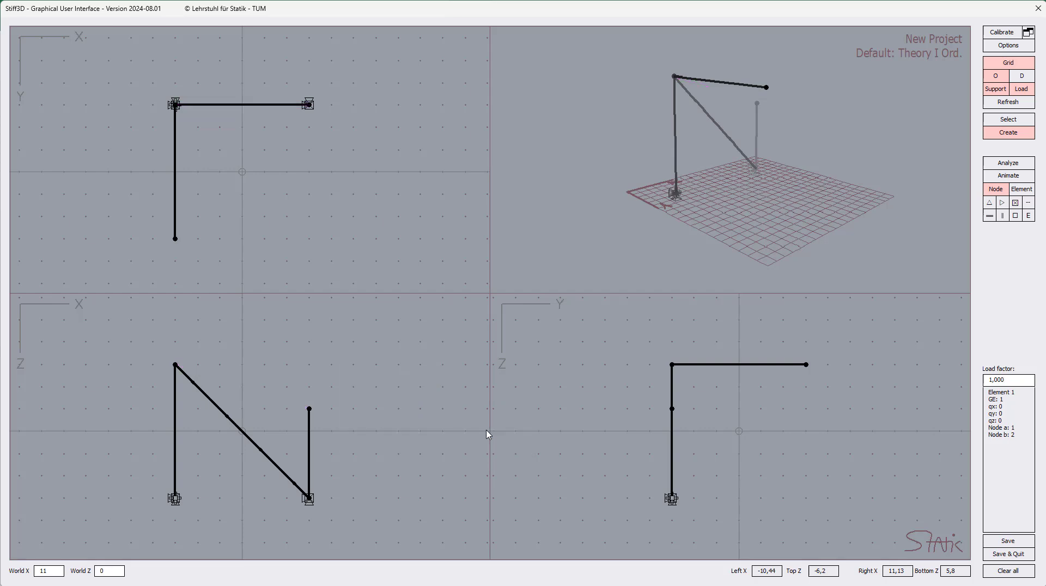
{"action": "right_click", "coordinate": [424, 362]}
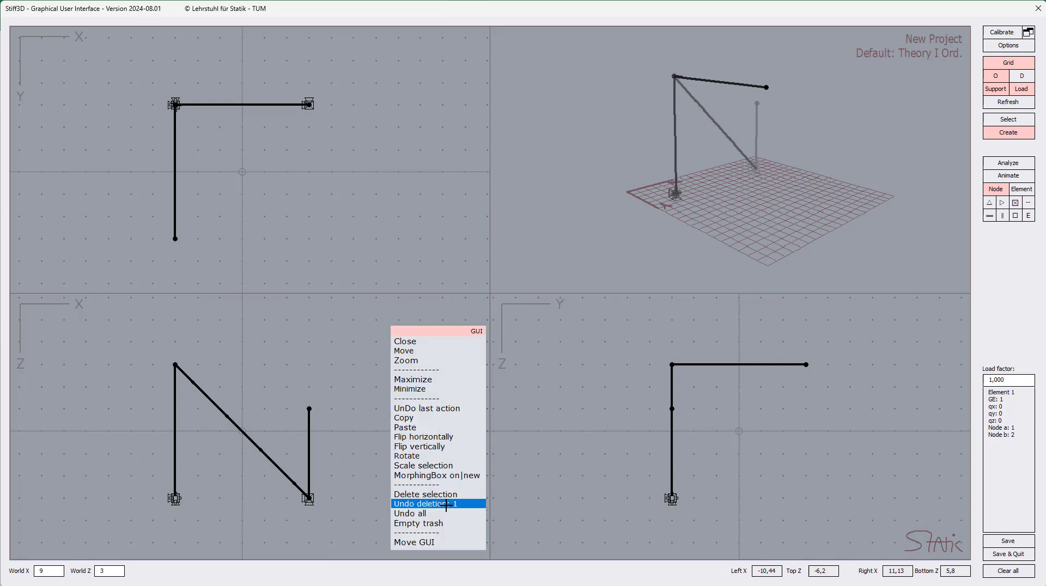
{"action": "left_click", "coordinate": [437, 342]}
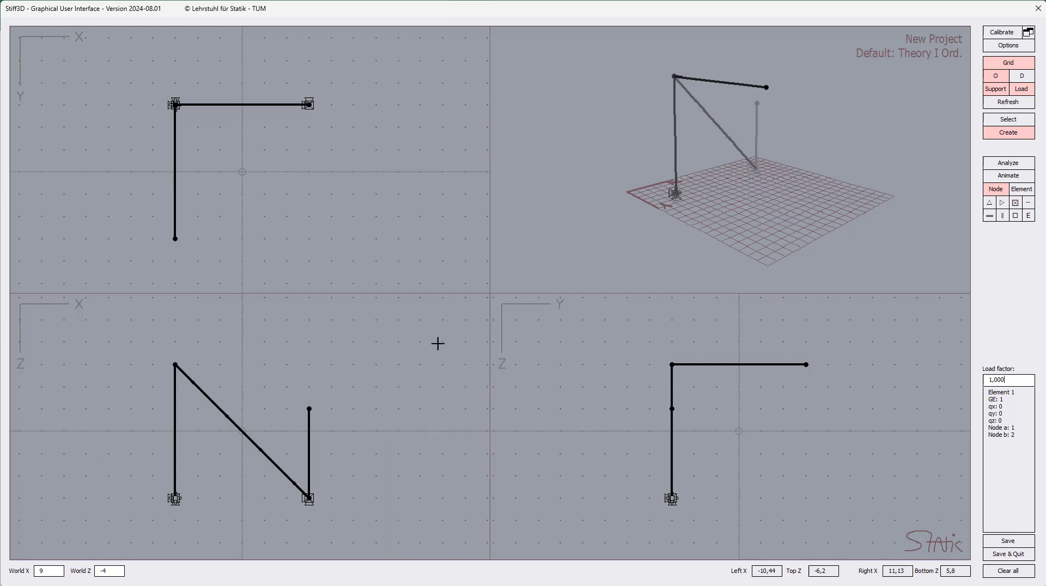
Delete element 4, the diagonal in the XZ view, by putting it to trash.
{"action": "left_click", "coordinate": [260, 454]}
{"action": "right_click", "coordinate": [259, 454]}
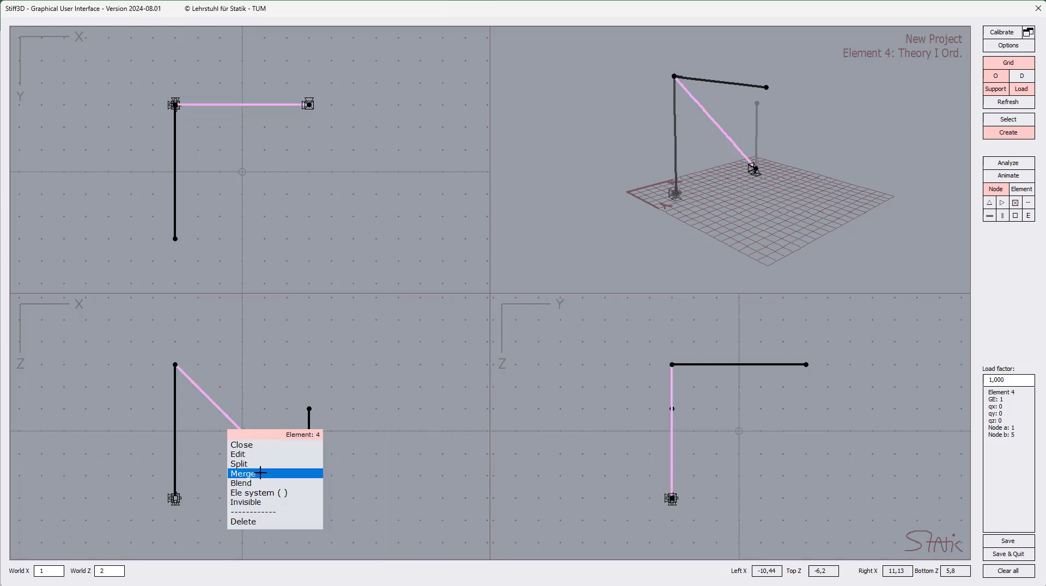
{"action": "left_click", "coordinate": [257, 525]}
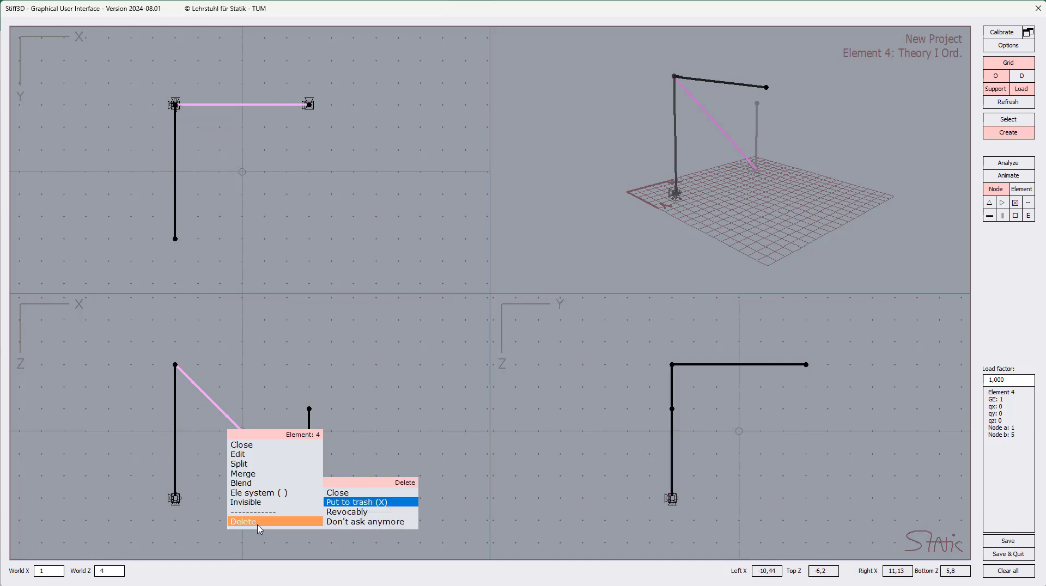
{"action": "left_click", "coordinate": [363, 504]}
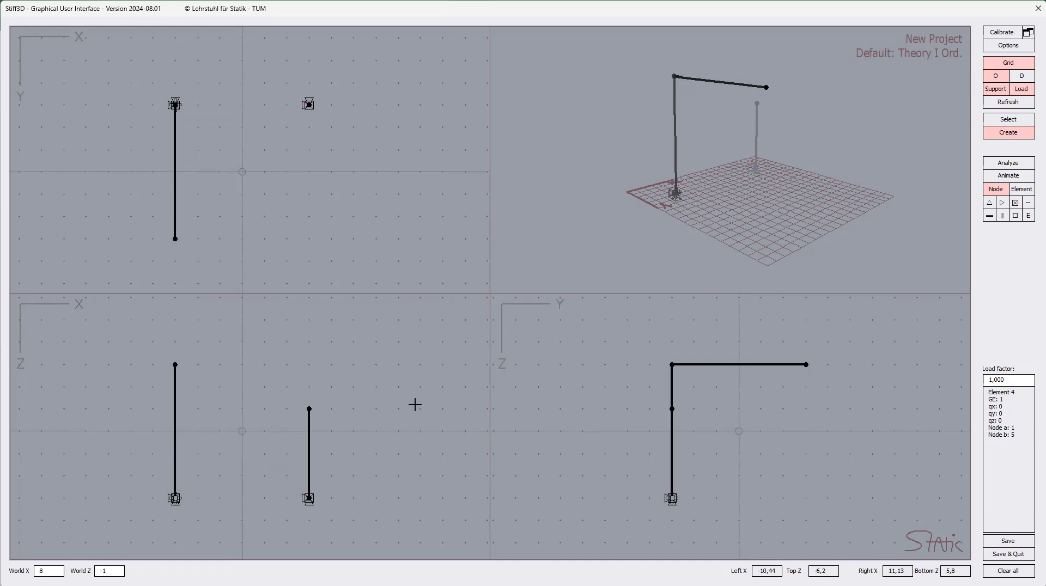
Undo both deletions one after the other to restore elements 4 and 1 from the trash, and clear the selection.
{"action": "right_click", "coordinate": [415, 370]}
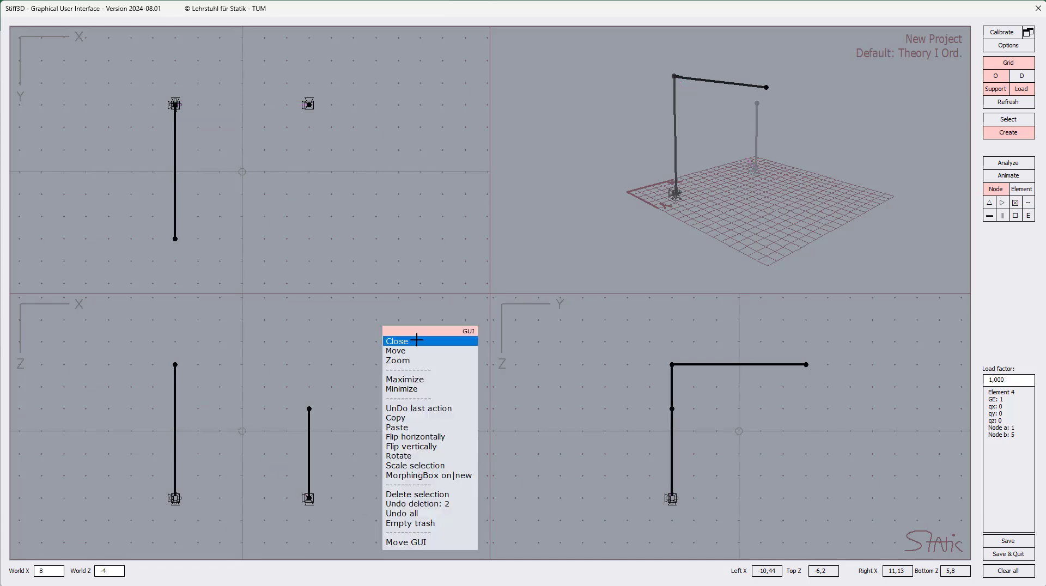
{"action": "left_click", "coordinate": [441, 505]}
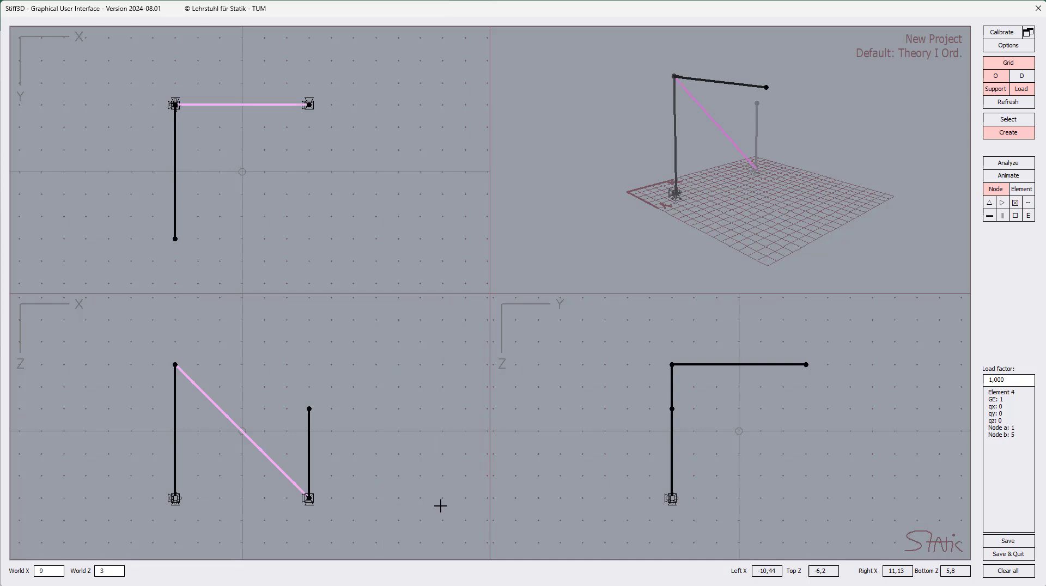
{"action": "right_click", "coordinate": [390, 352]}
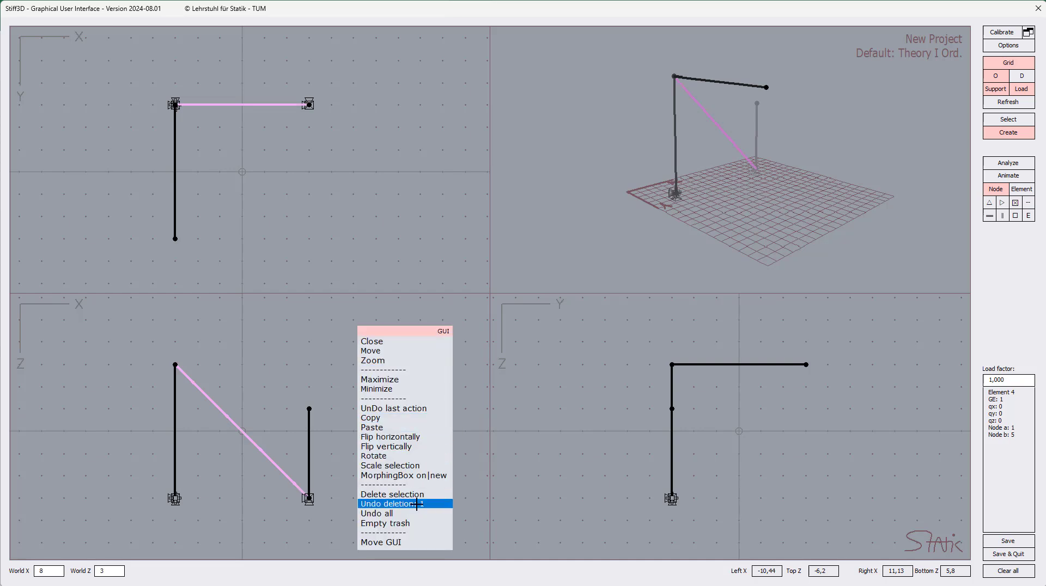
{"action": "left_click", "coordinate": [417, 505]}
{"action": "left_click", "coordinate": [378, 360]}
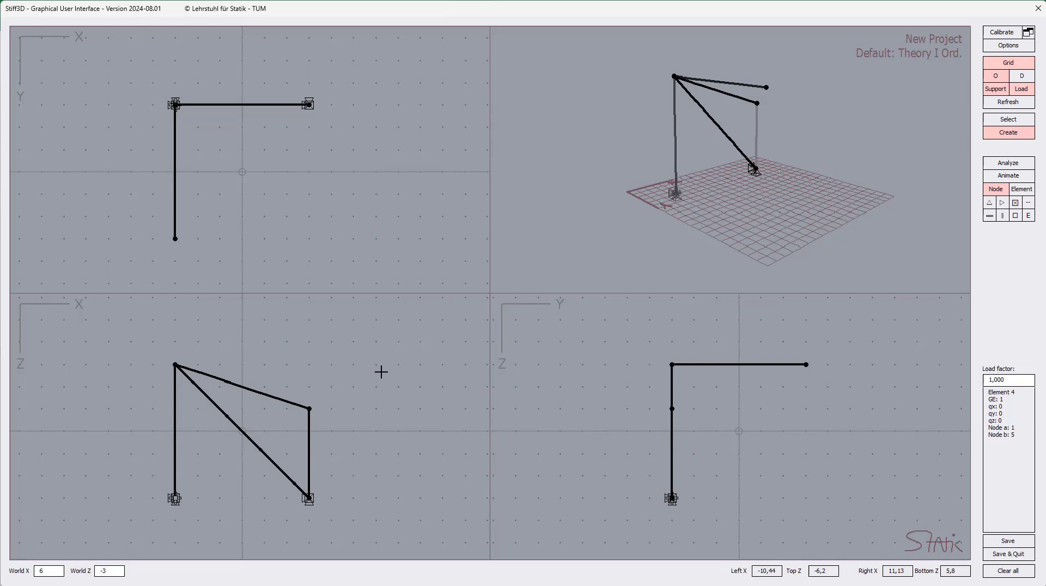
Delete element 1 with the Revocably option.
{"action": "left_click", "coordinate": [283, 397]}
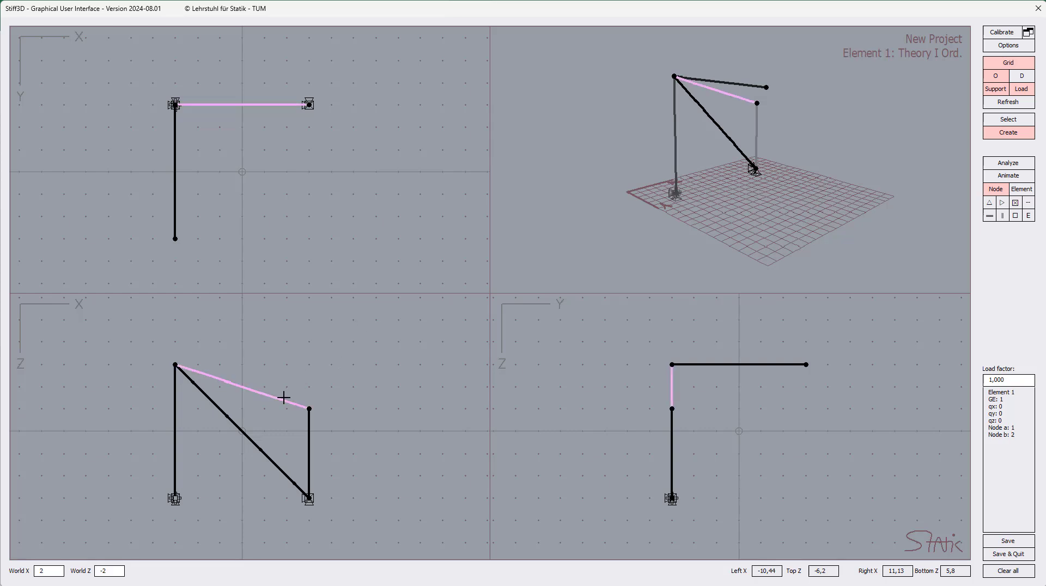
{"action": "right_click", "coordinate": [283, 397]}
{"action": "left_click", "coordinate": [272, 463]}
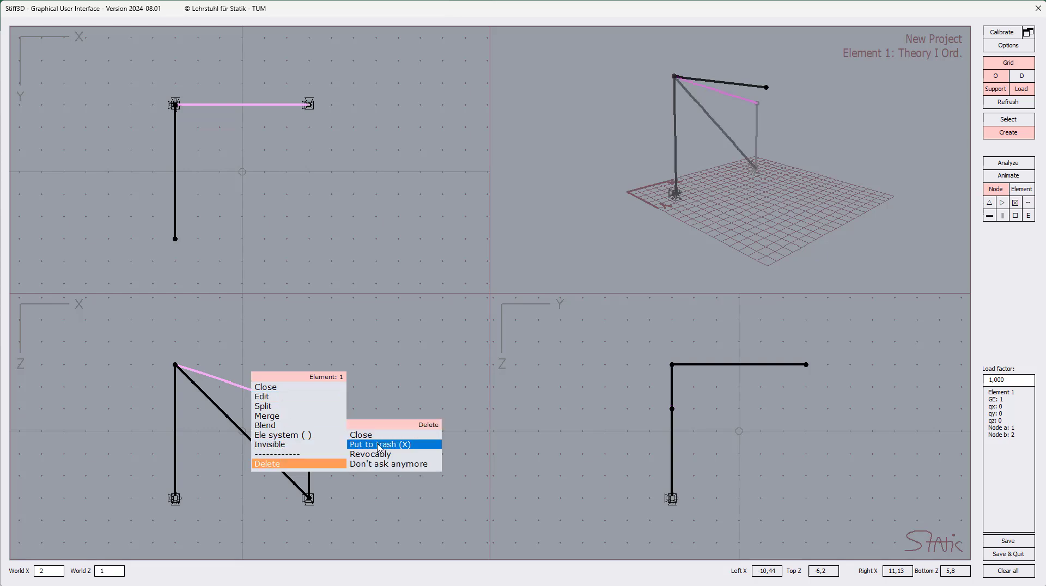
{"action": "left_click", "coordinate": [377, 454]}
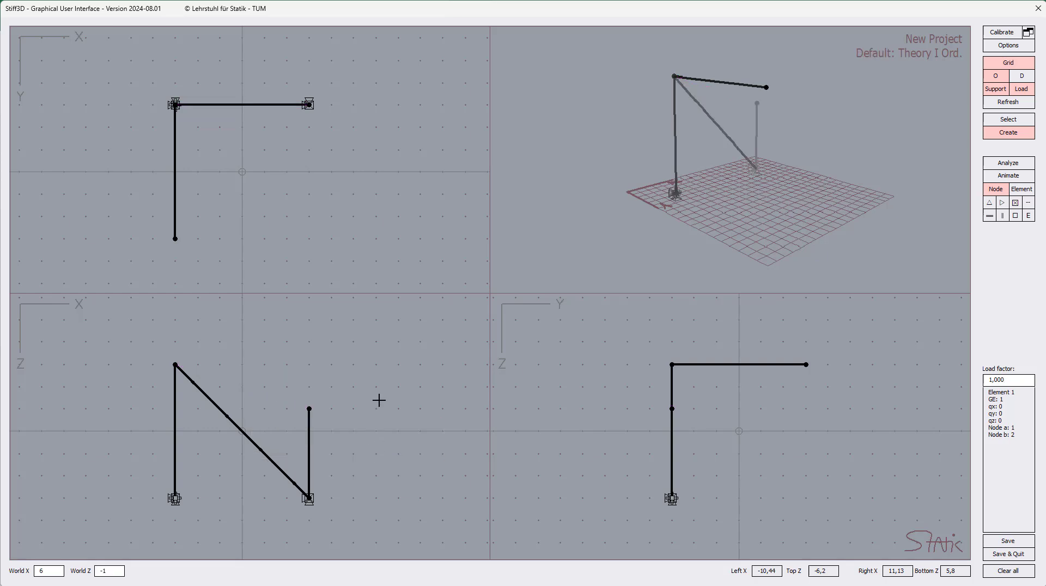
Undo the last action to restore element 1, and view its context options without applying any.
{"action": "right_click", "coordinate": [393, 372]}
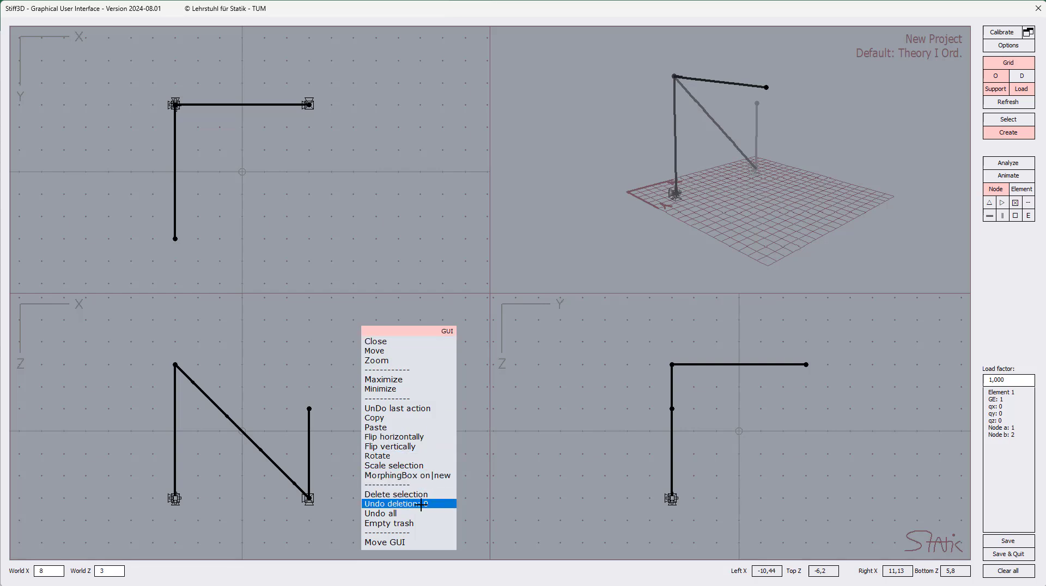
{"action": "left_click", "coordinate": [418, 408]}
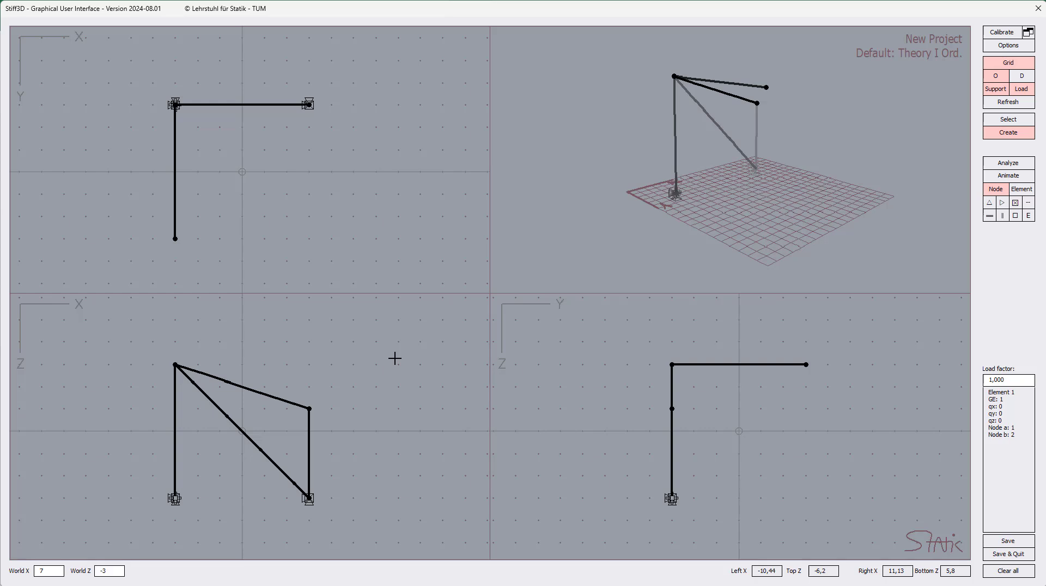
{"action": "right_click", "coordinate": [270, 397]}
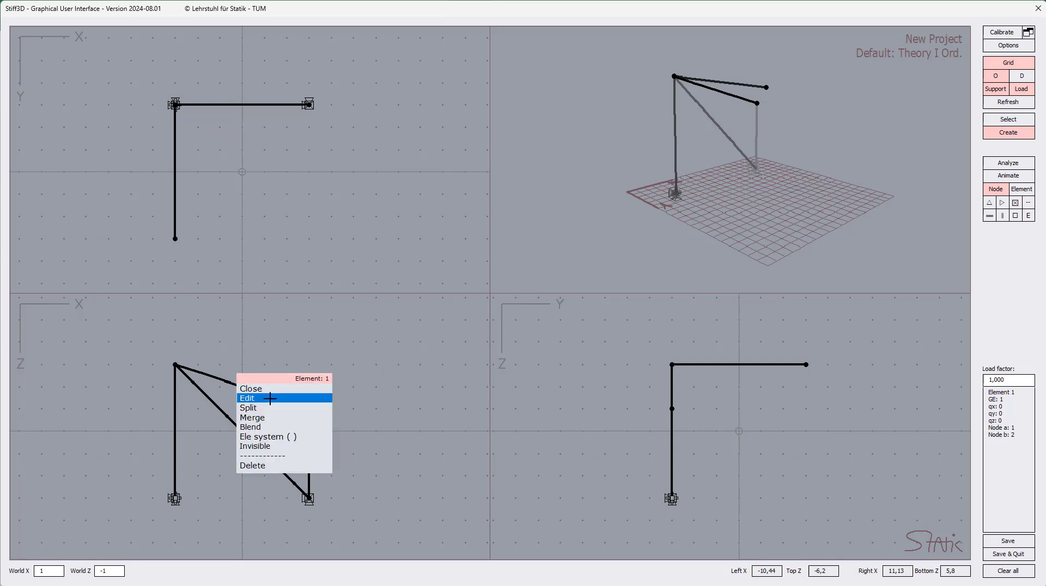
{"action": "left_click", "coordinate": [270, 389]}
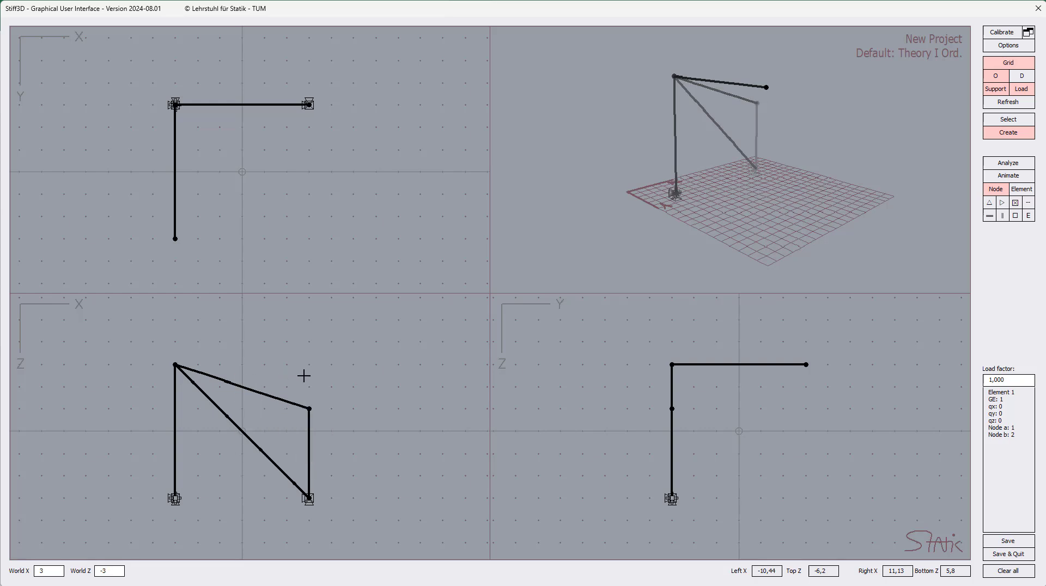
Maximize the XZ view to show the frame alone, and clear the selection of element 1.
{"action": "left_click", "coordinate": [264, 391]}
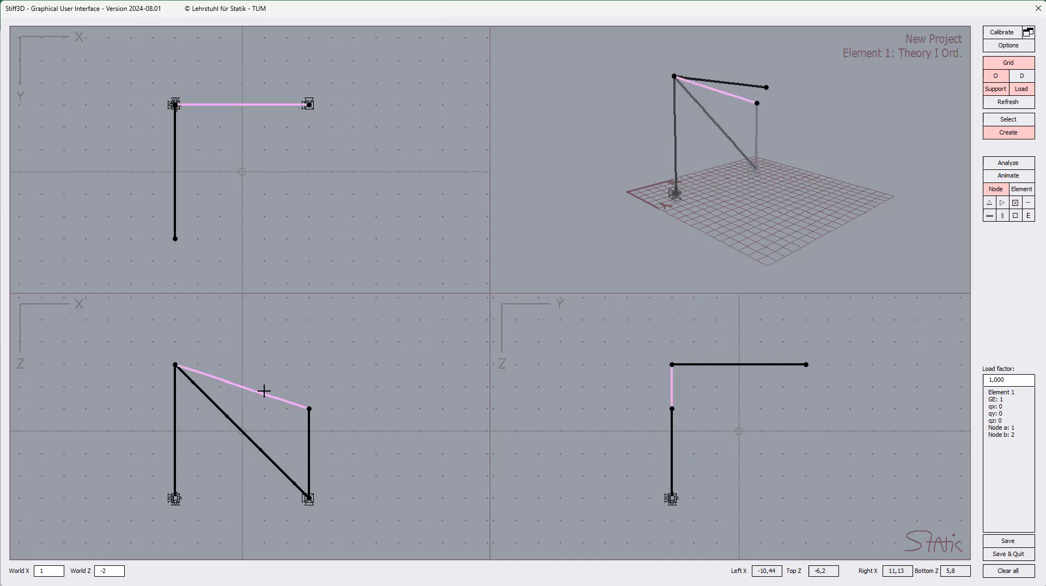
{"action": "right_click", "coordinate": [330, 364]}
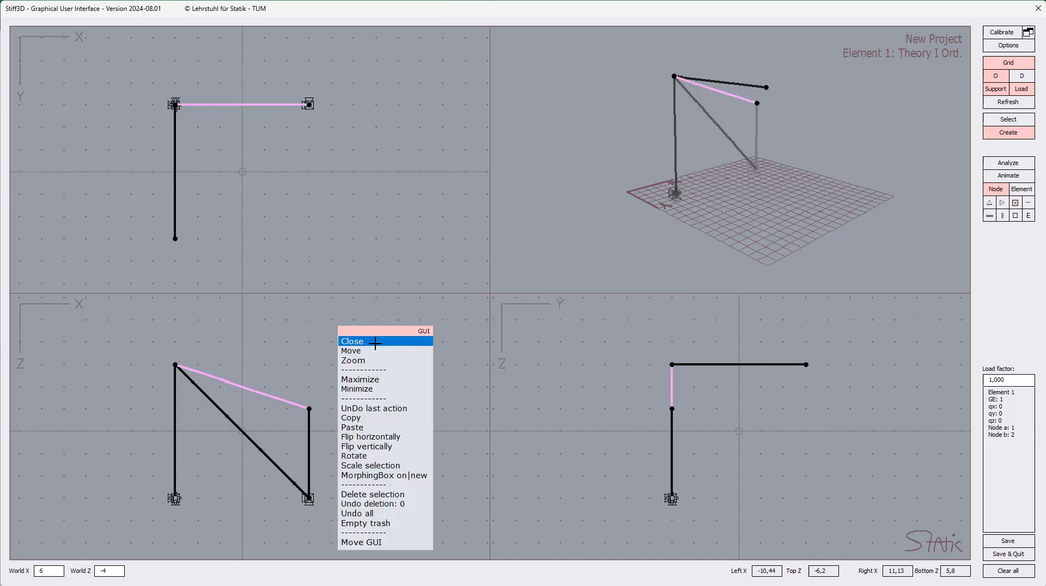
{"action": "left_click", "coordinate": [381, 380]}
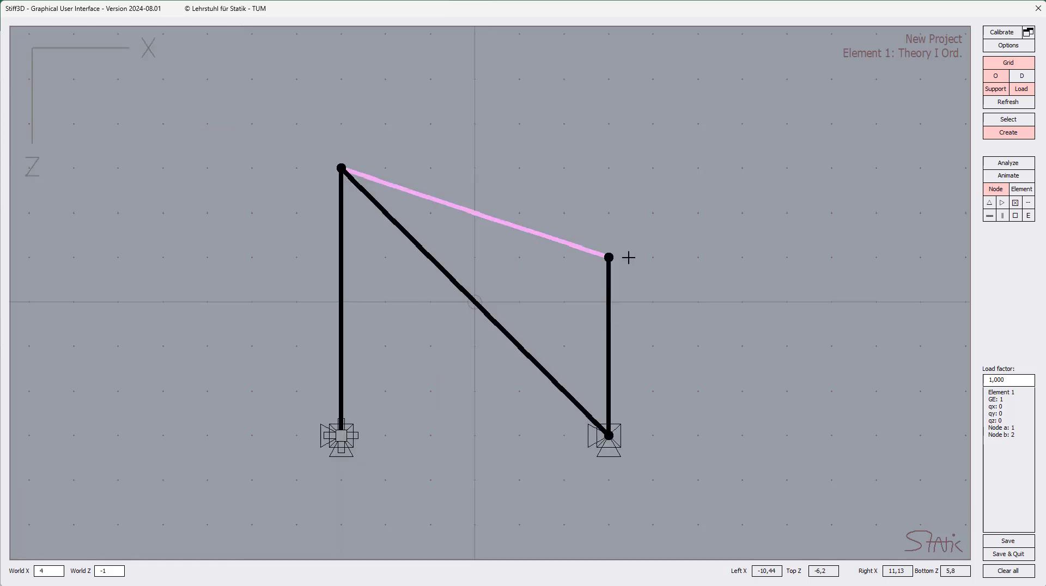
{"action": "left_click", "coordinate": [585, 181]}
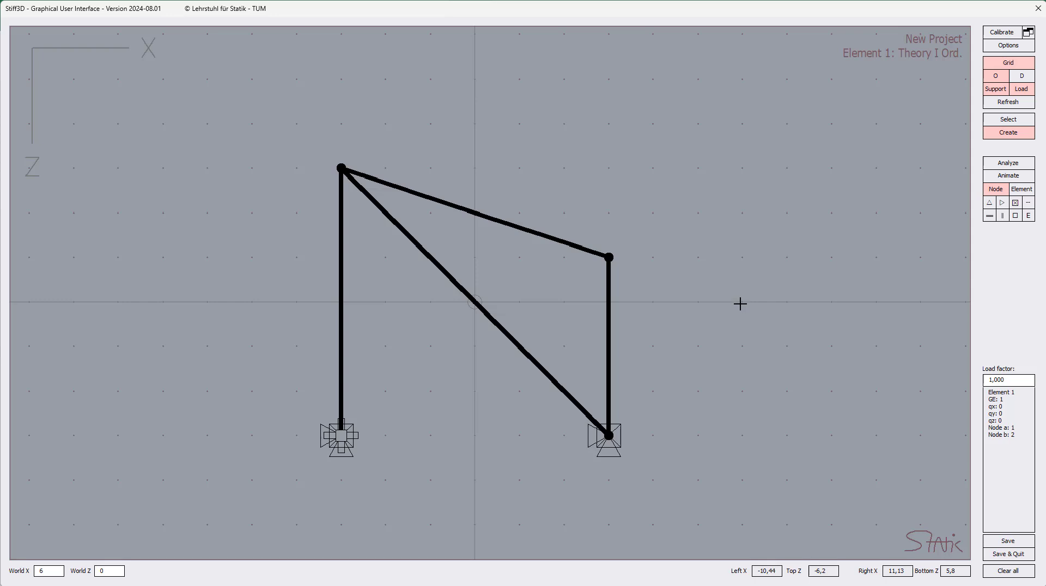
Make the design node at the origin of the XZ view invisible to hide its crossing axis lines.
{"action": "left_click", "coordinate": [740, 305]}
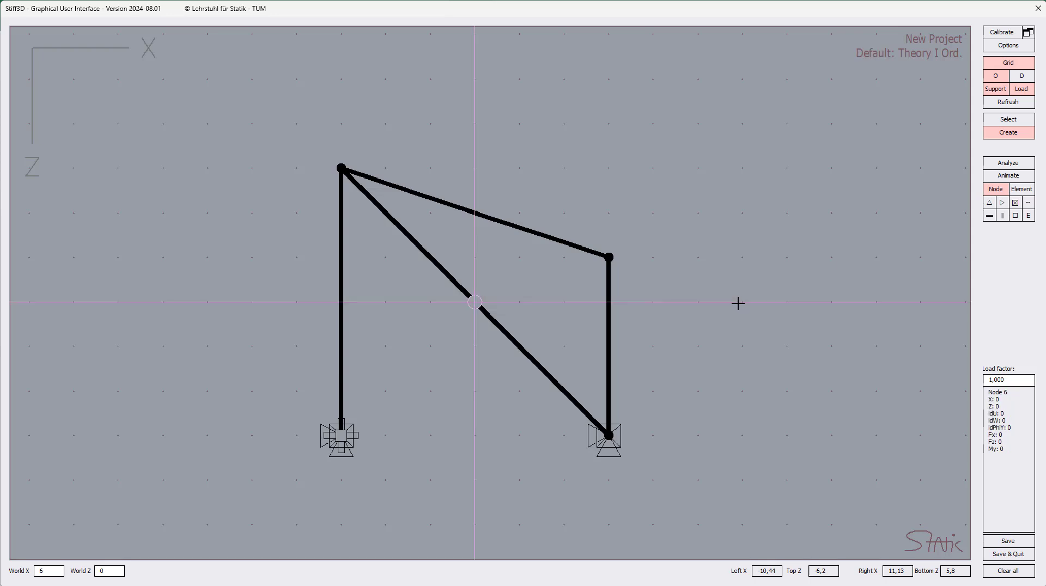
{"action": "right_click", "coordinate": [738, 304]}
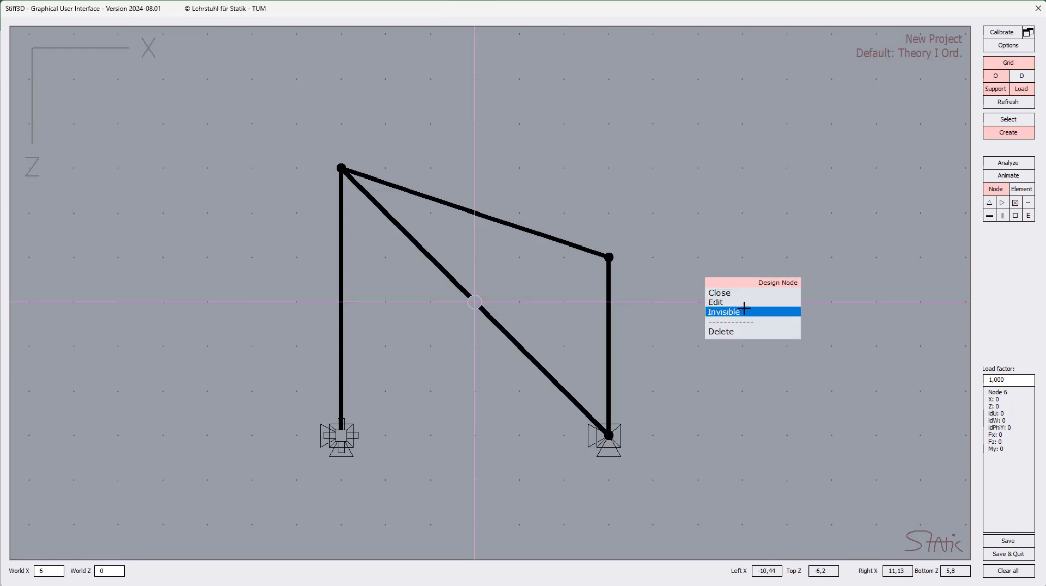
{"action": "left_click", "coordinate": [744, 309]}
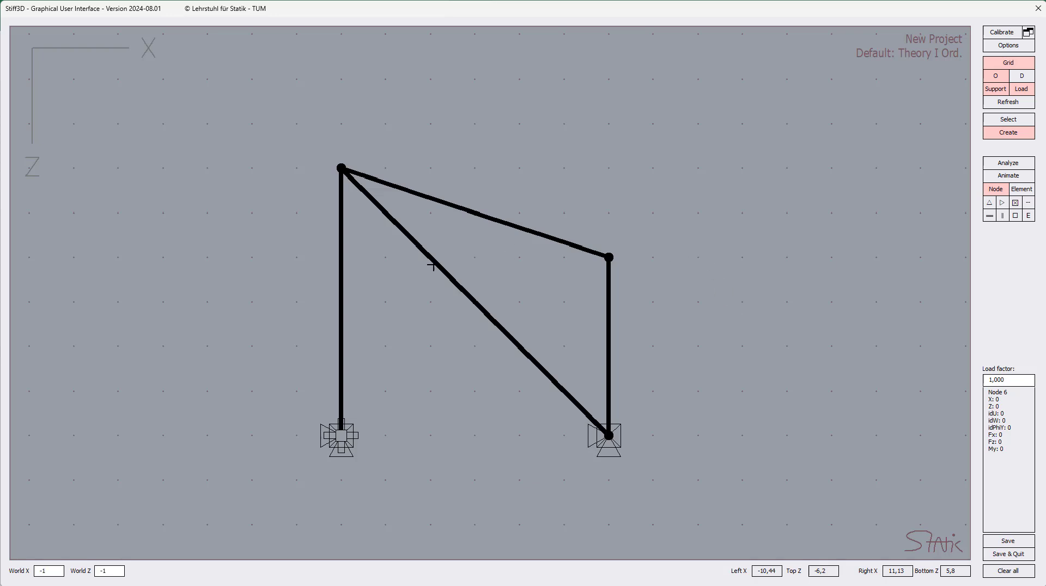
Split element 1, the sloping top beam, at 0,5 of its length and clear the selection.
{"action": "left_click", "coordinate": [474, 214]}
{"action": "right_click", "coordinate": [475, 213]}
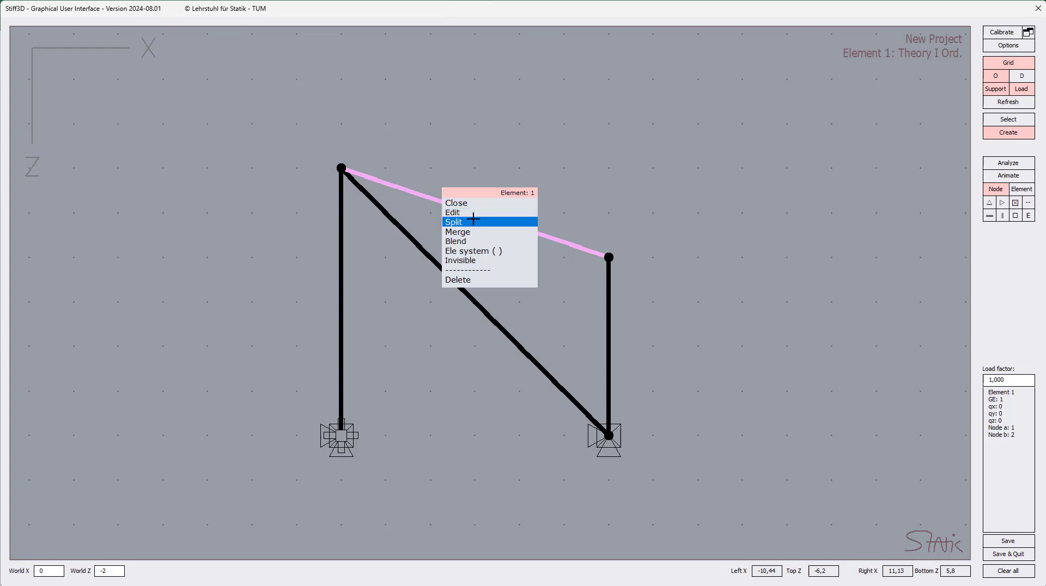
{"action": "left_click", "coordinate": [475, 222]}
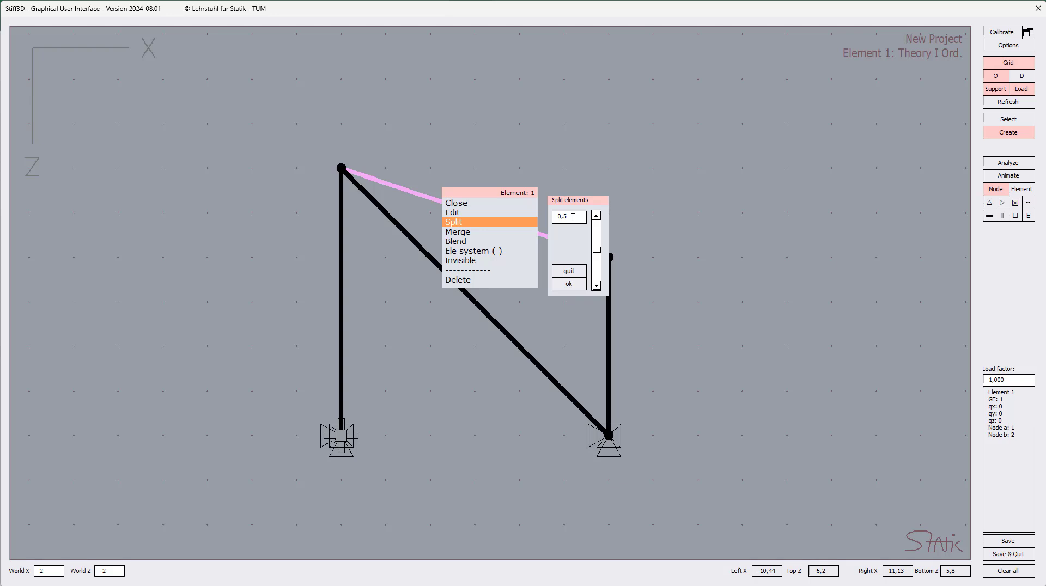
{"action": "left_click", "coordinate": [569, 285]}
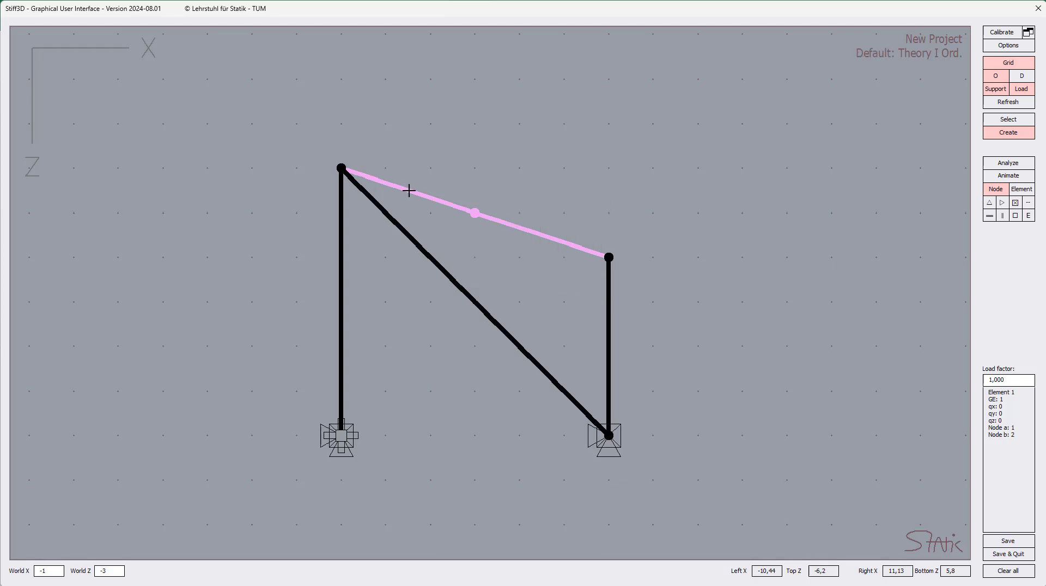
{"action": "left_click", "coordinate": [599, 199]}
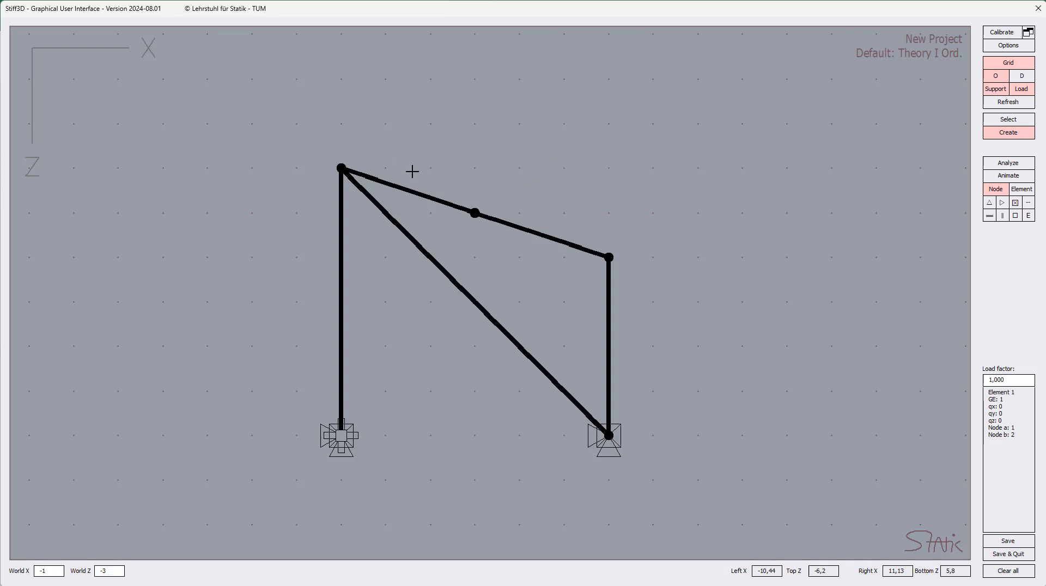
Select both halves of the sloping top beam and merge them into one element.
{"action": "left_click_drag", "start_coordinate": [413, 171], "coordinate": [578, 255]}
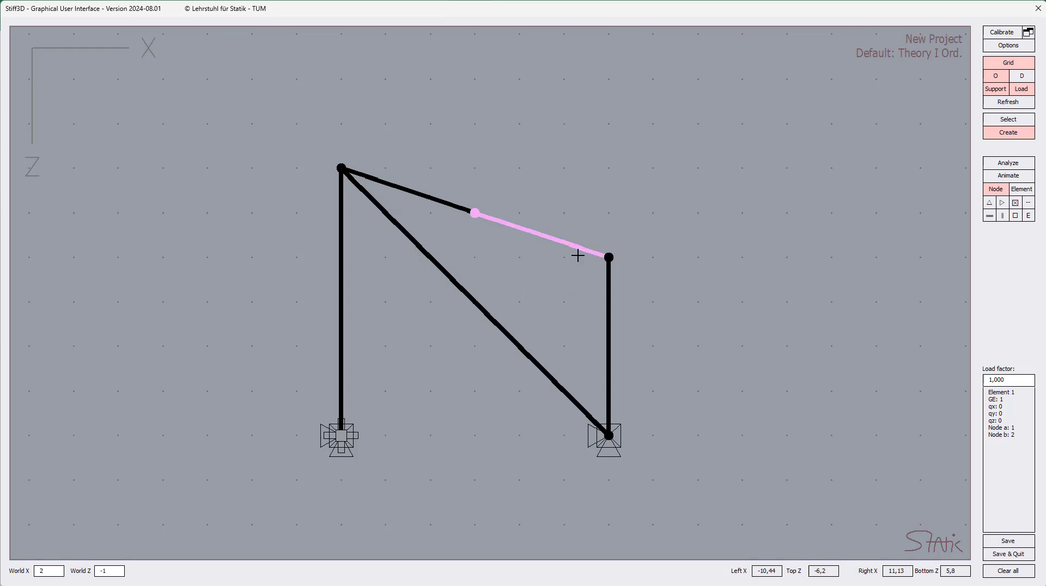
{"action": "left_click", "coordinate": [422, 190]}
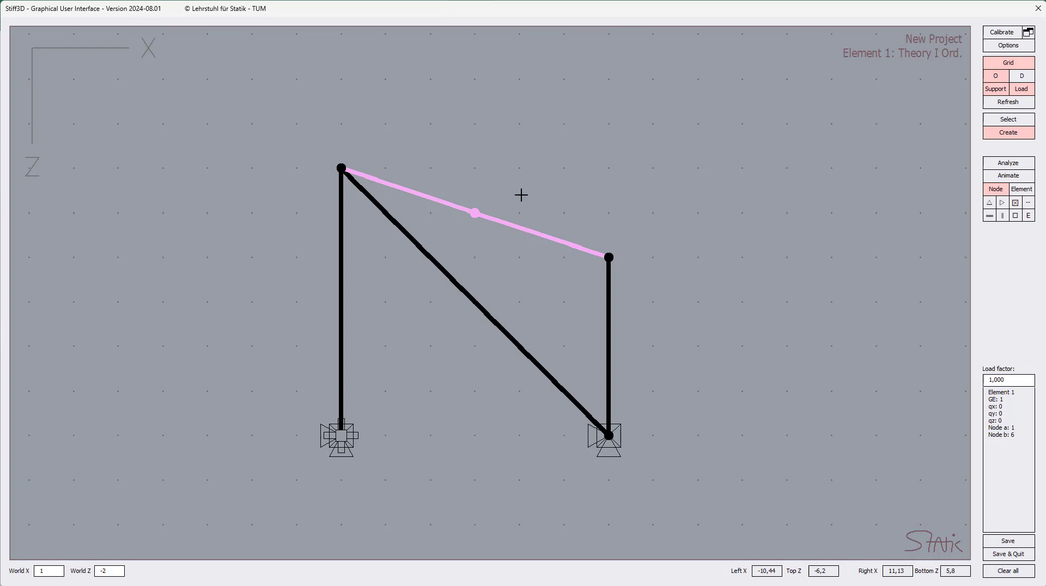
{"action": "right_click", "coordinate": [522, 227]}
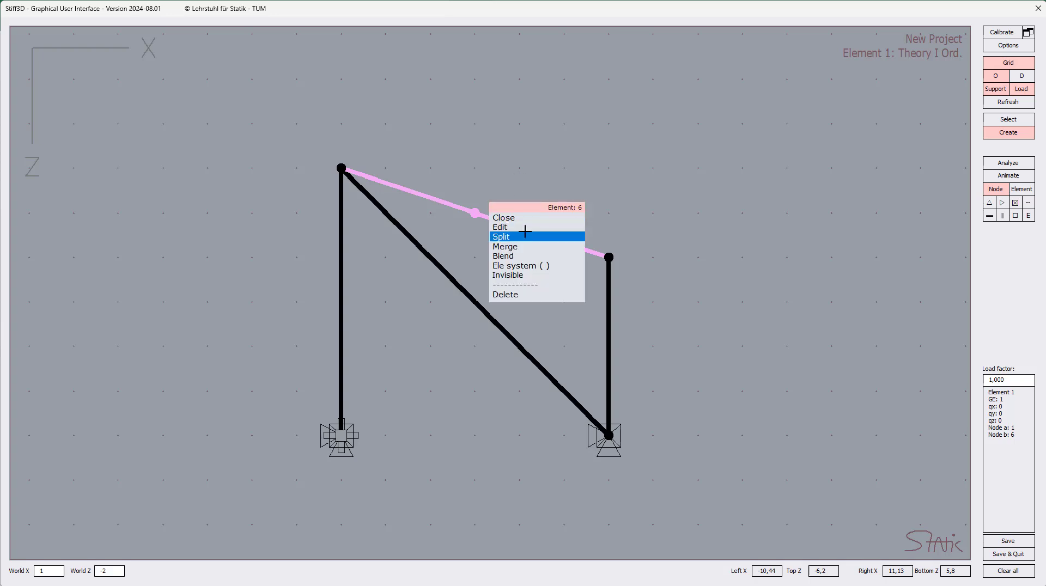
{"action": "left_click", "coordinate": [525, 245]}
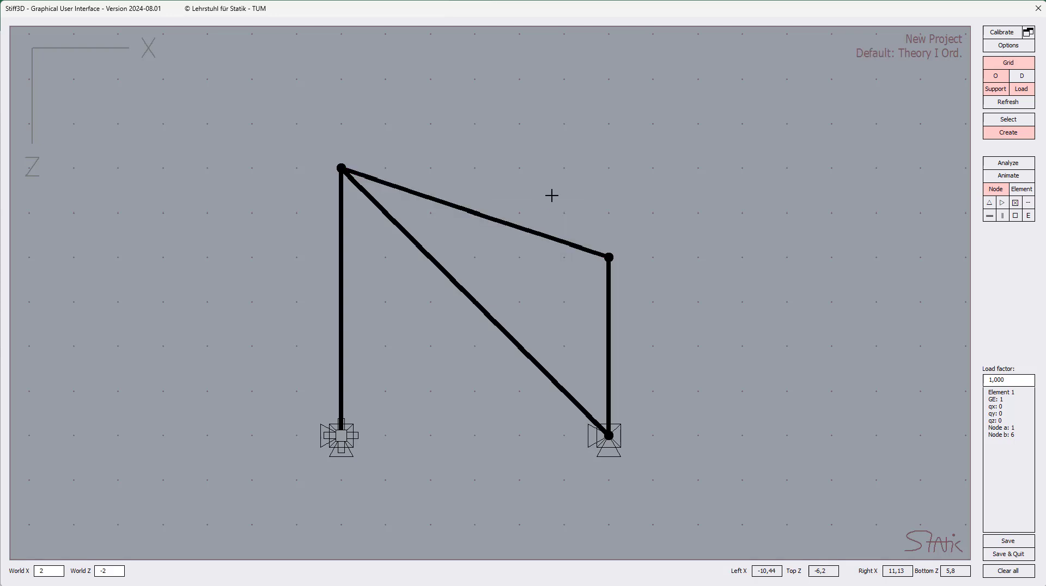
Split element 1 into 3 equal parts and undo that split.
{"action": "right_click", "coordinate": [475, 212]}
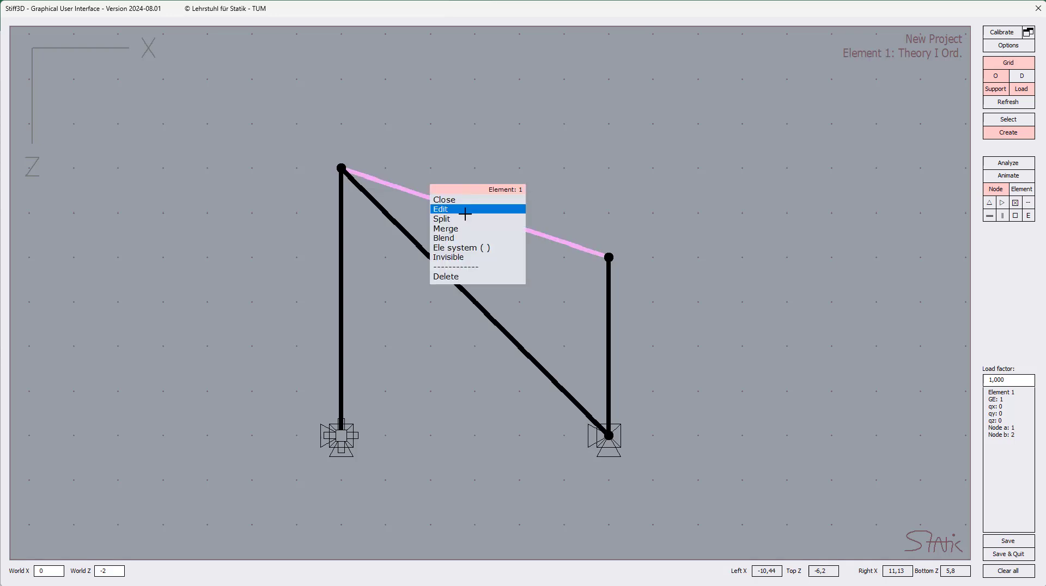
{"action": "left_click", "coordinate": [467, 218]}
{"action": "left_click", "coordinate": [567, 214]}
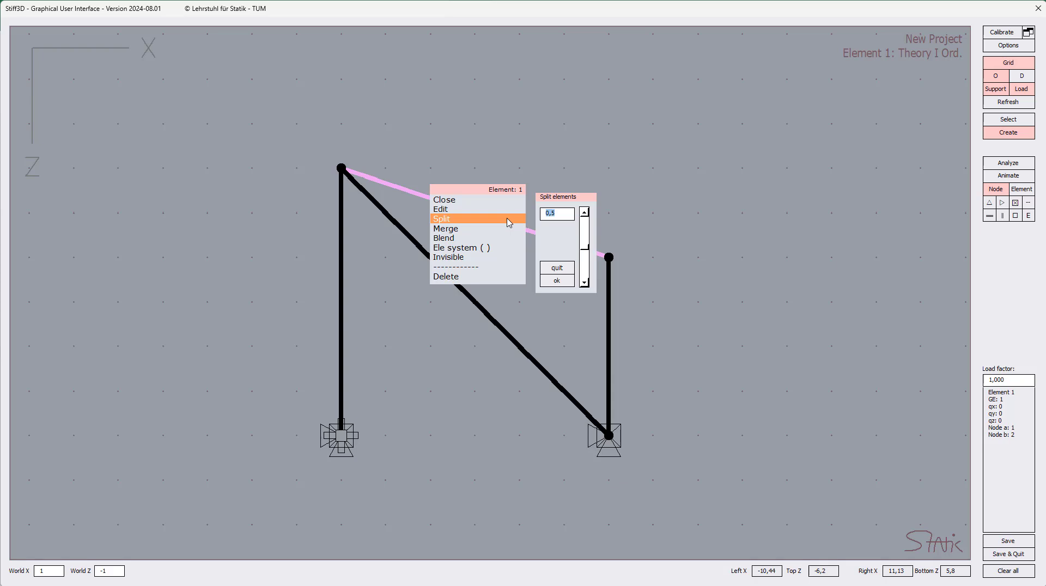
{"action": "type", "text": "3"}
{"action": "left_click", "coordinate": [555, 281]}
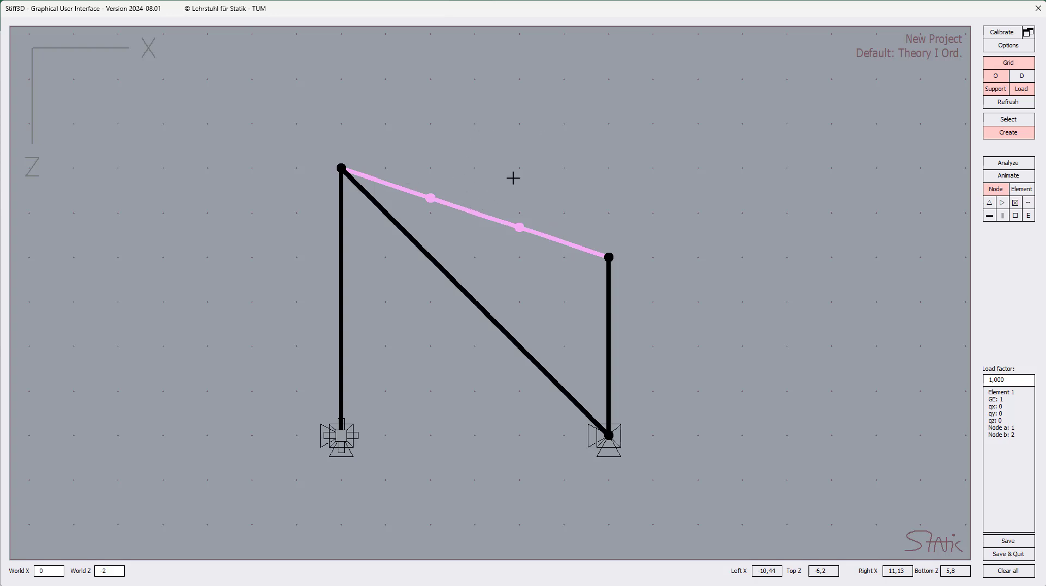
{"action": "right_click", "coordinate": [617, 121]}
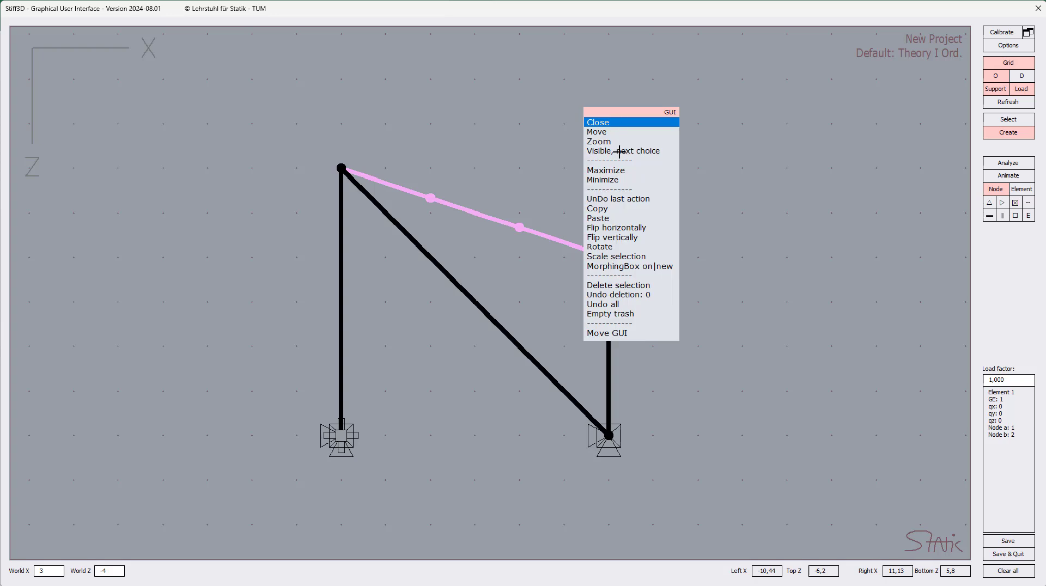
{"action": "left_click", "coordinate": [614, 199]}
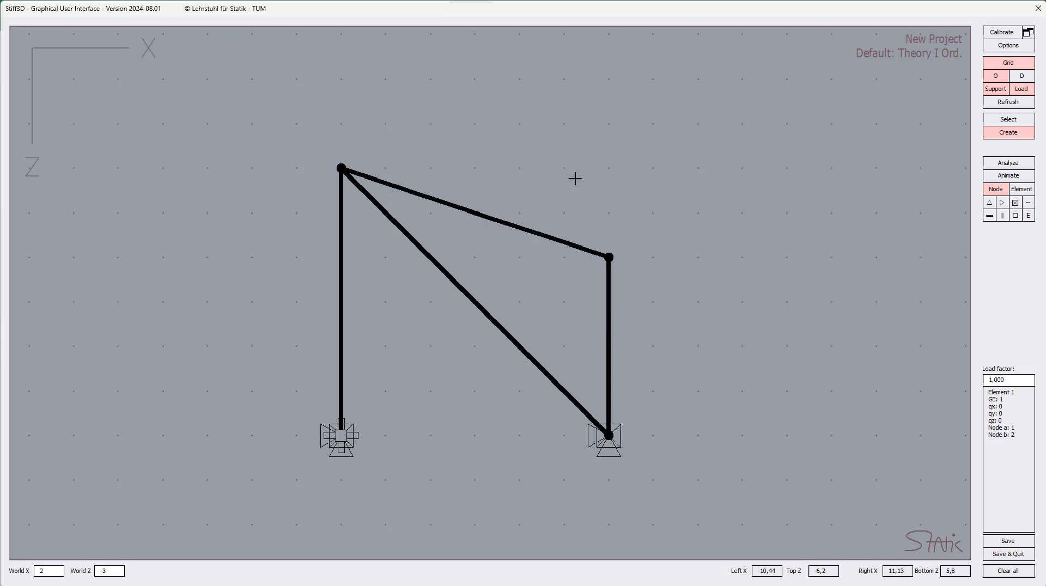
Split element 1, the sloping top beam, at 1/3 of its length.
{"action": "right_click", "coordinate": [488, 216]}
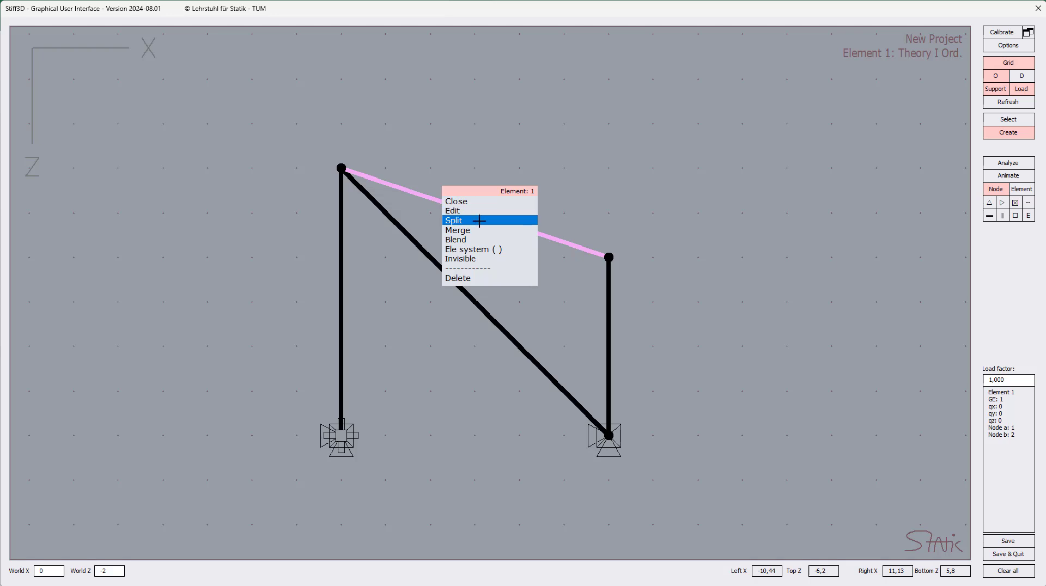
{"action": "left_click", "coordinate": [478, 220]}
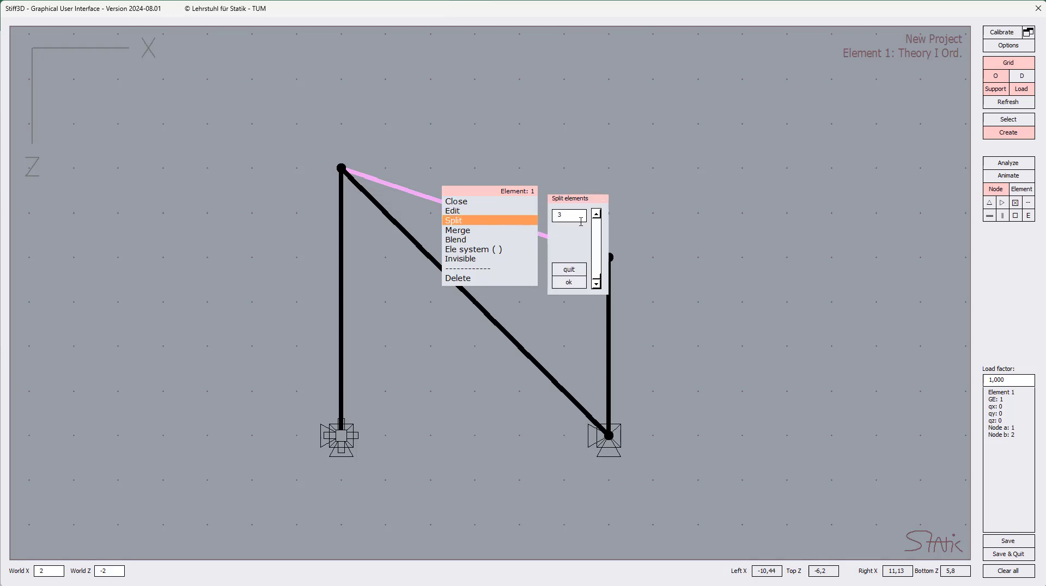
{"action": "key", "text": "BackSpace"}
{"action": "type", "text": "1/3"}
{"action": "left_click", "coordinate": [568, 282]}
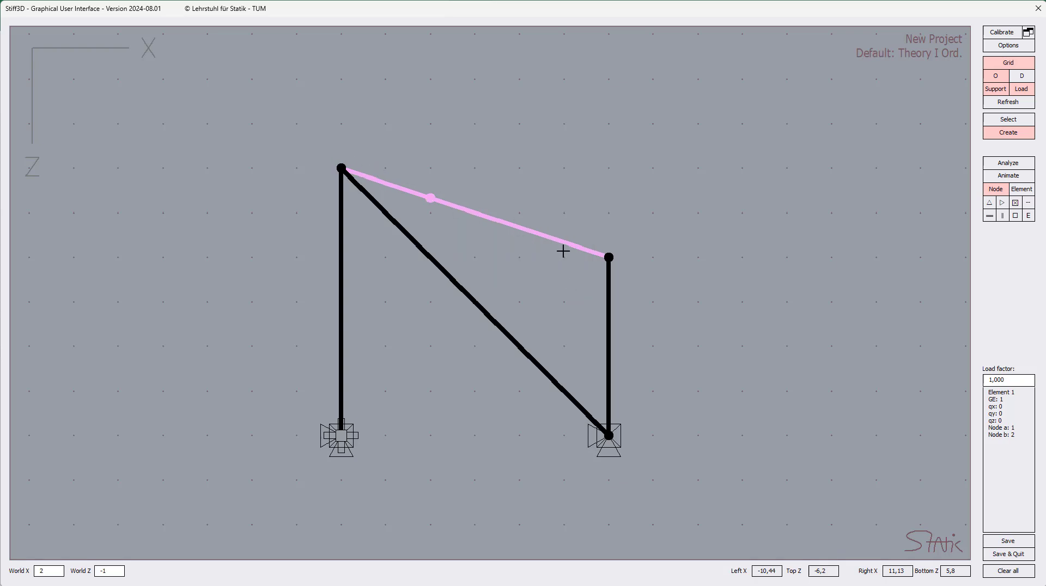
Merge the two unequal parts of the top beam into one element, and view its context options without applying any.
{"action": "right_click", "coordinate": [510, 227]}
{"action": "left_click", "coordinate": [511, 243]}
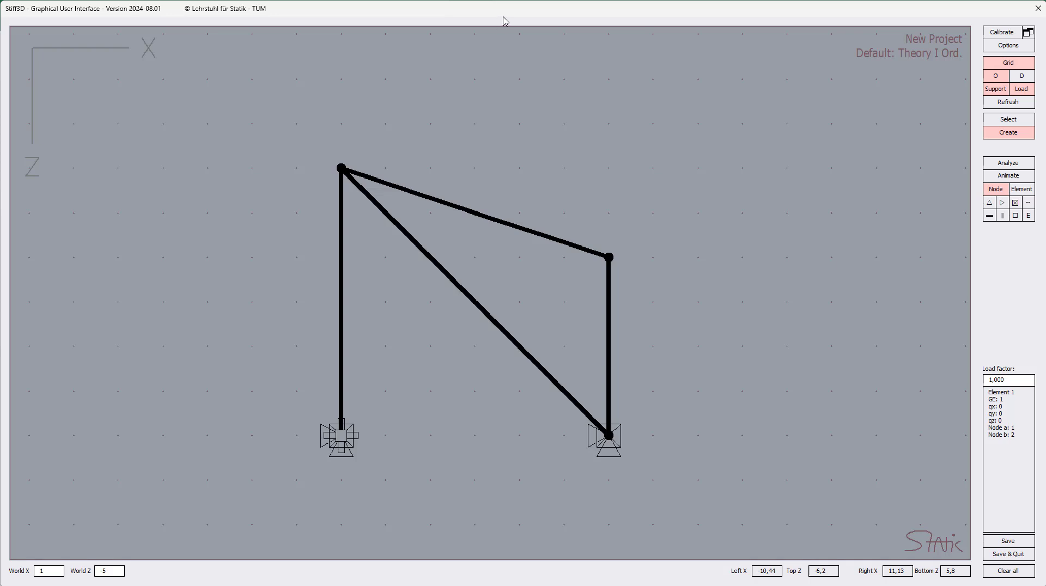
{"action": "right_click", "coordinate": [513, 221]}
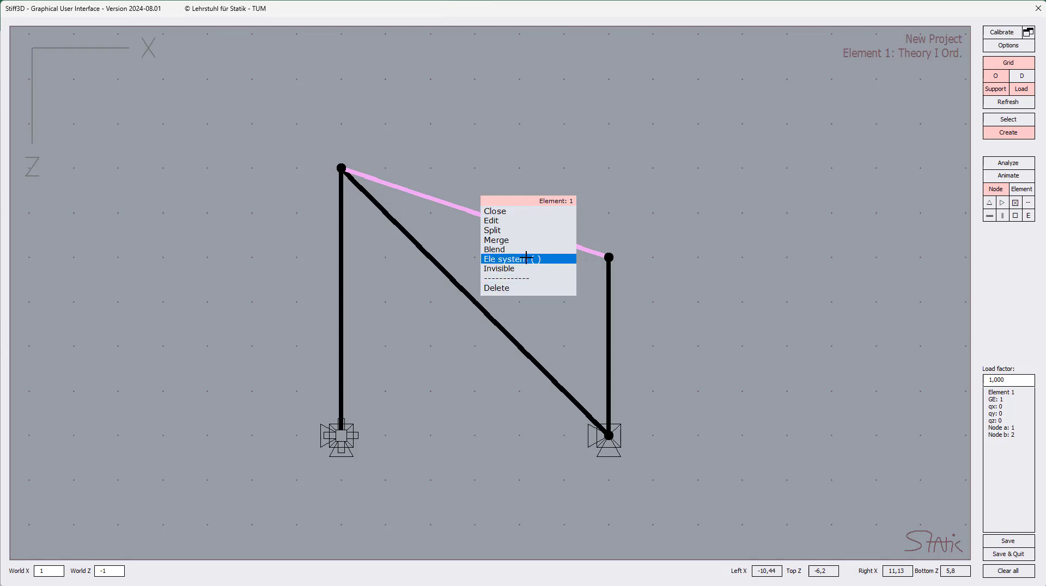
{"action": "left_click", "coordinate": [515, 212]}
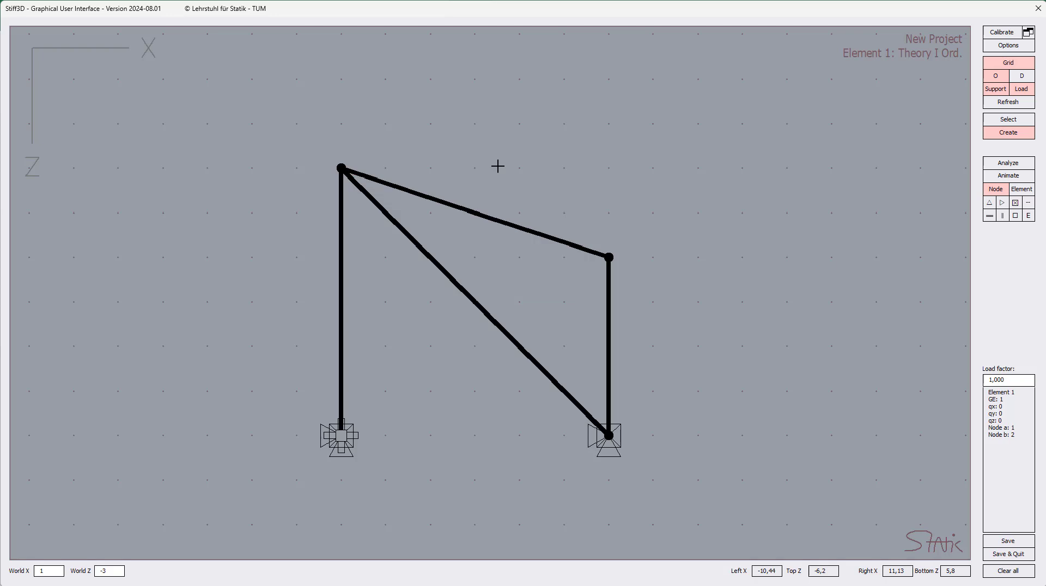